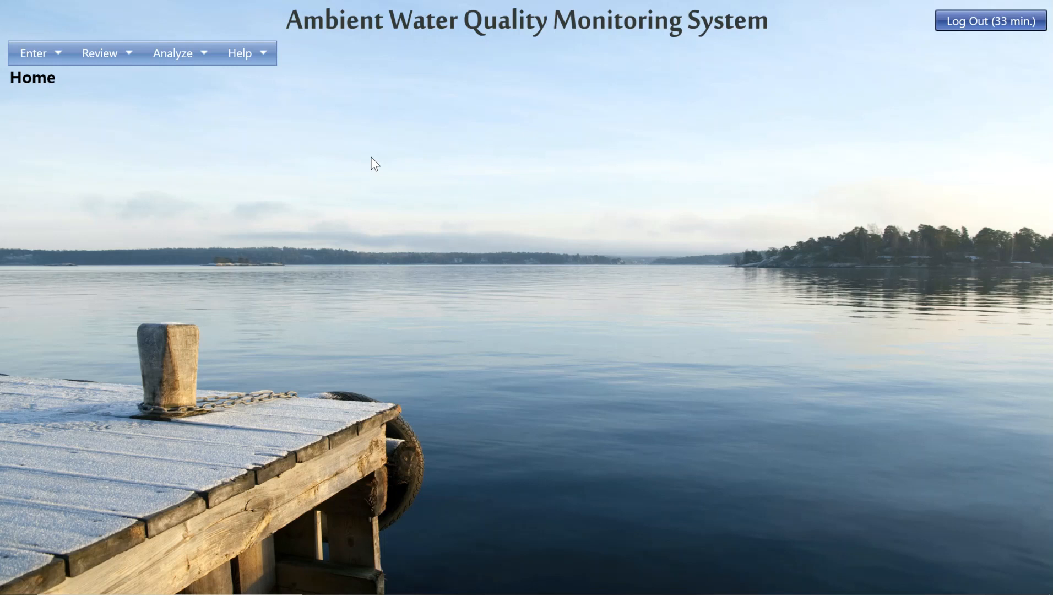
Step: Open the NALMS - SECCHI READINGS template from the data entry pages for entering results
mouse_move(42, 62)
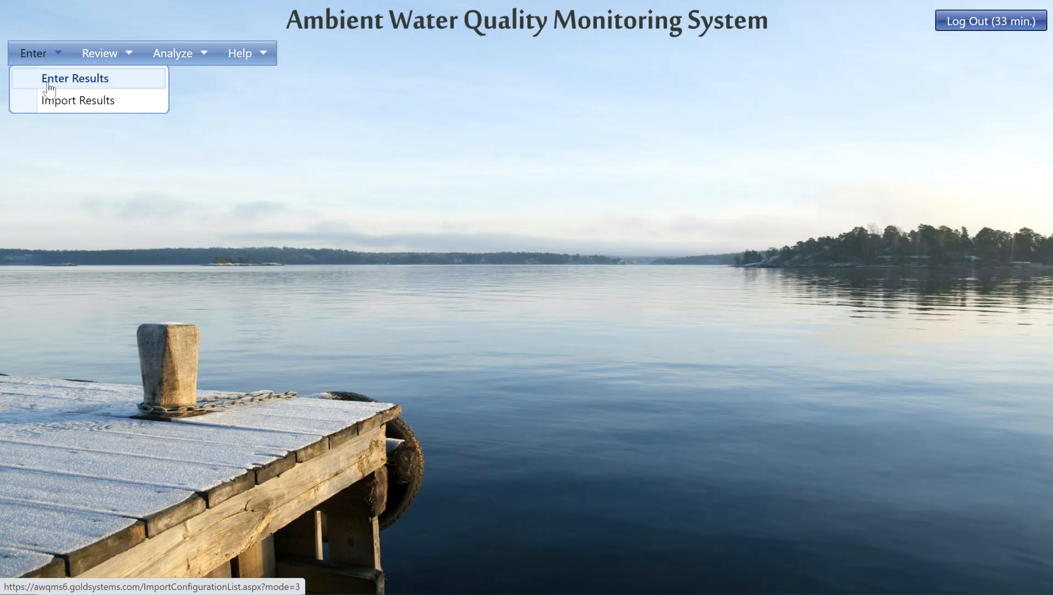
click(49, 86)
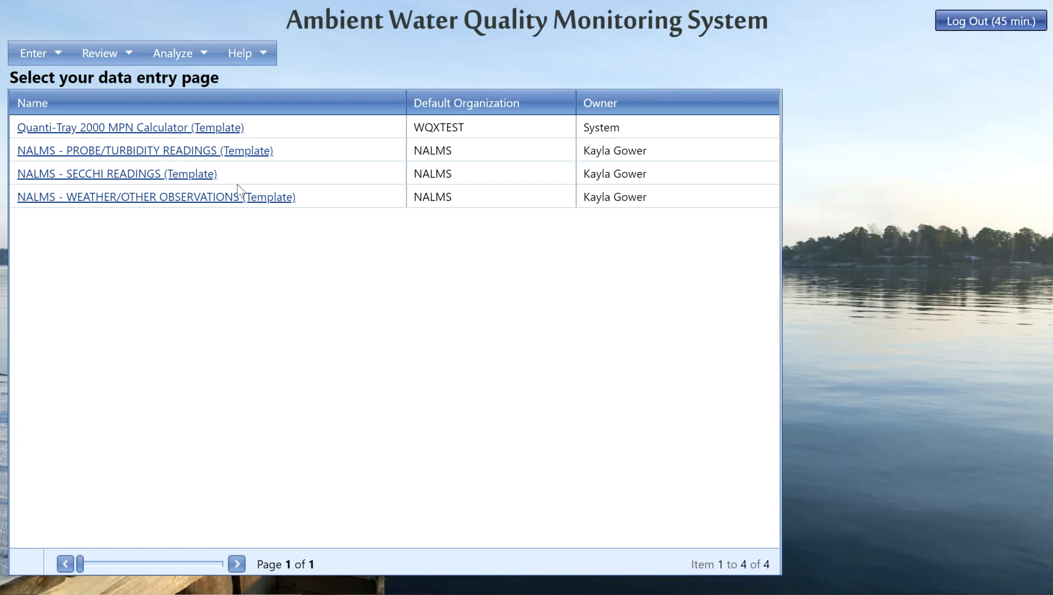
click(195, 175)
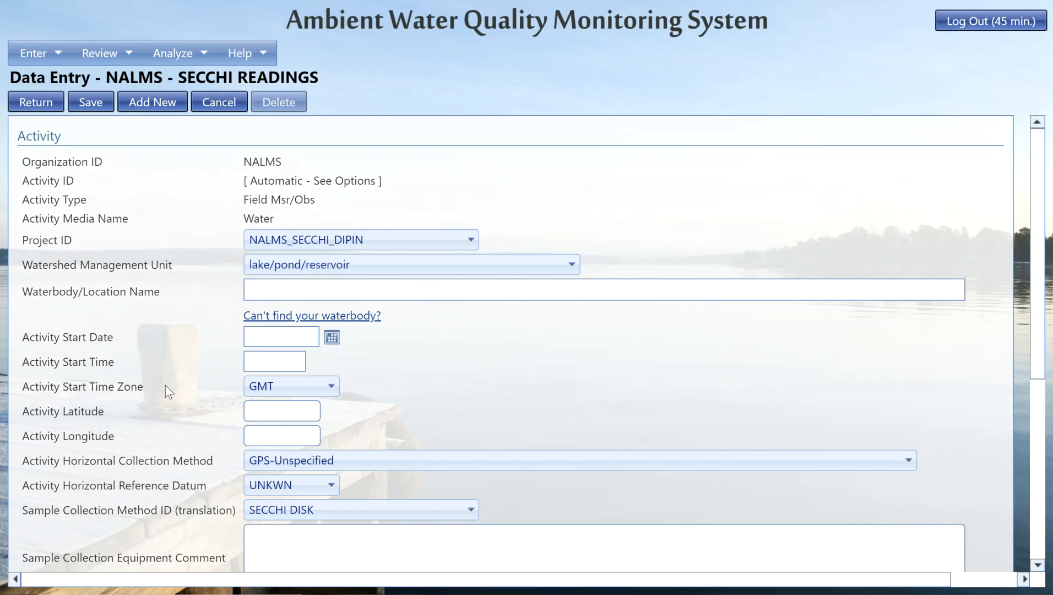
Step: Look through the whole Secchi readings form, from the Activity fields to the Results table
scroll(163, 382, down, 3)
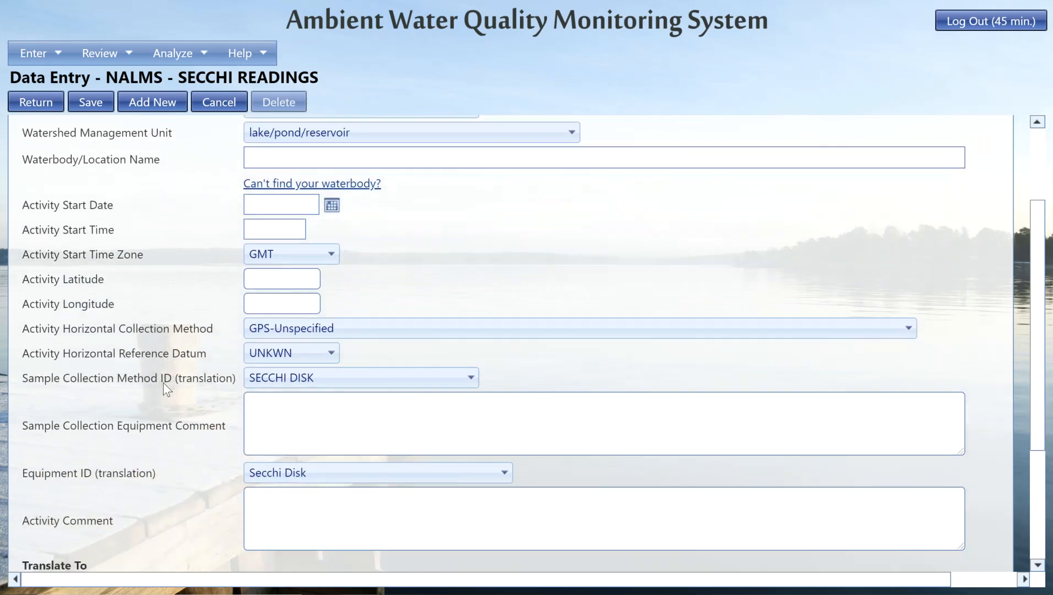
scroll(163, 383, down, 3)
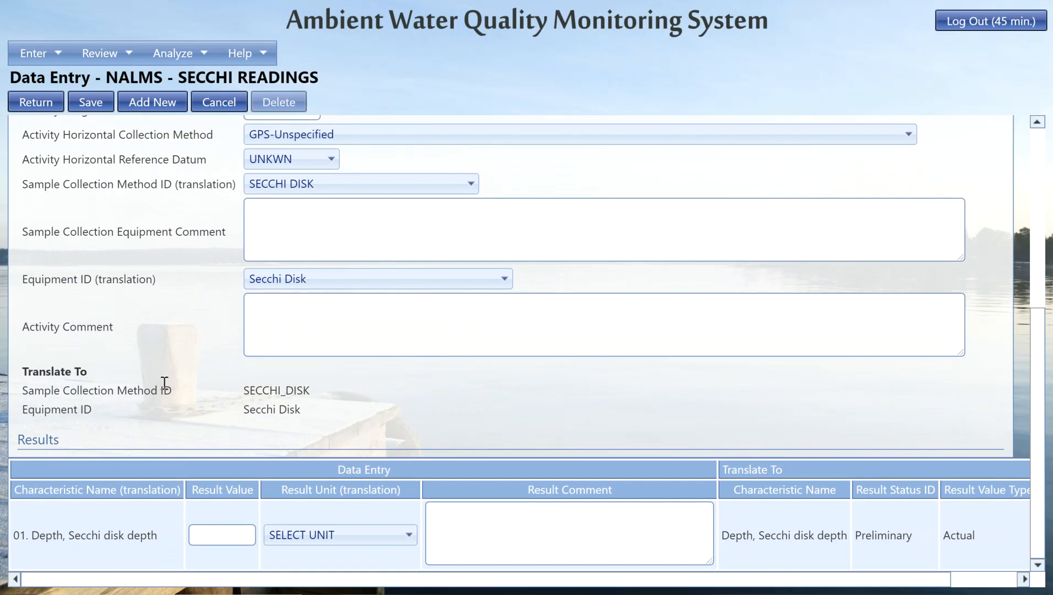
scroll(165, 382, up, 5)
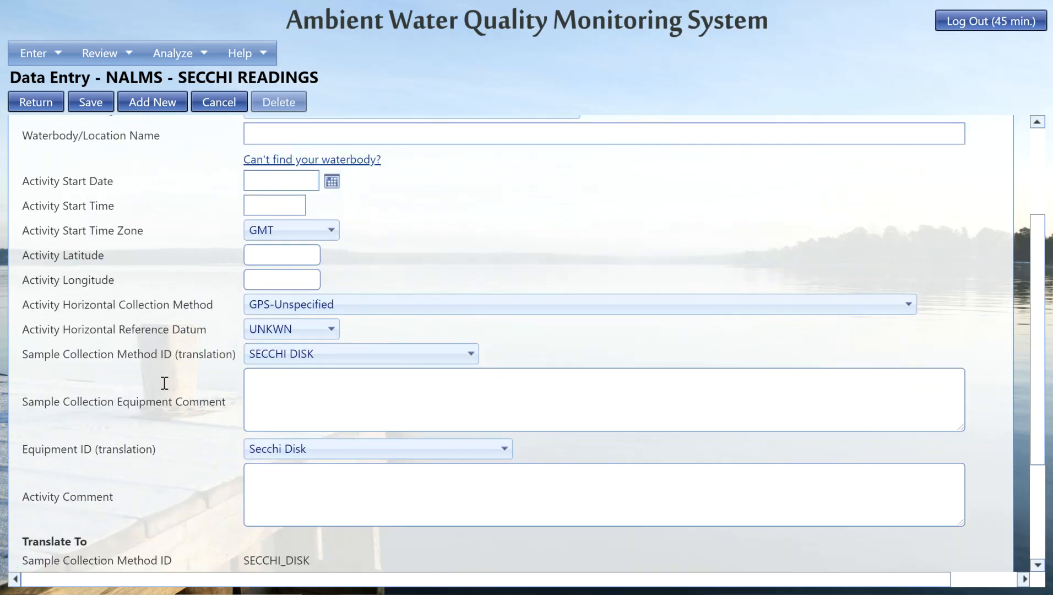
scroll(164, 384, up, 2)
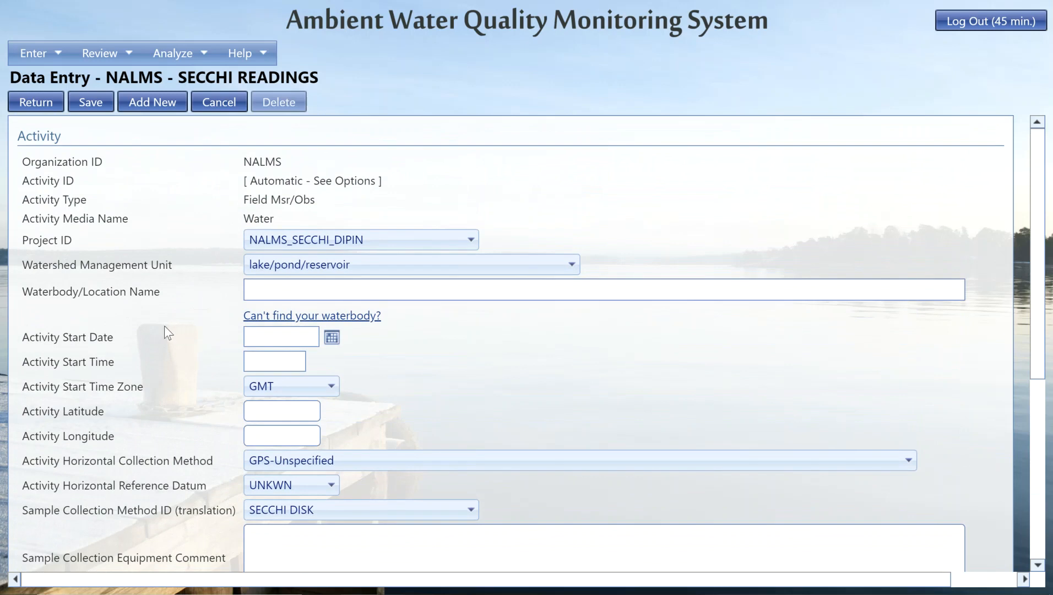
scroll(147, 376, down, 1)
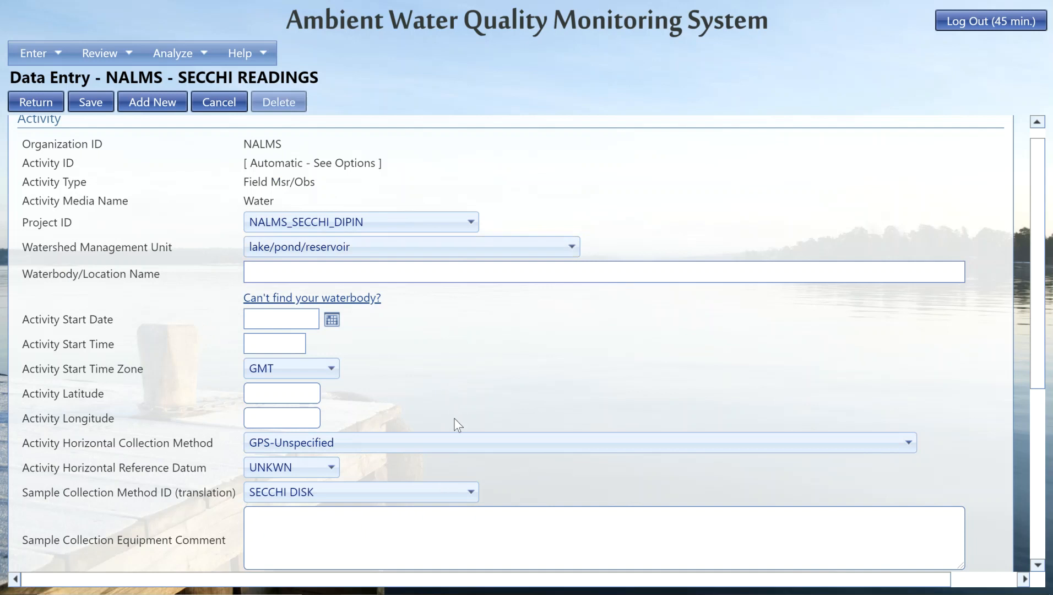
scroll(454, 424, down, 5)
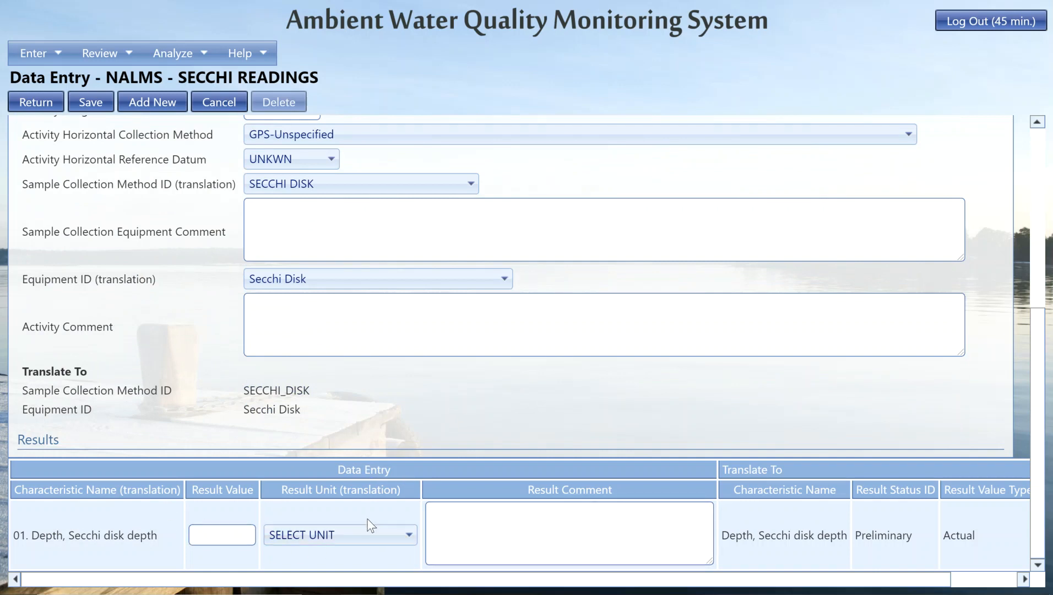
scroll(503, 521, up, 5)
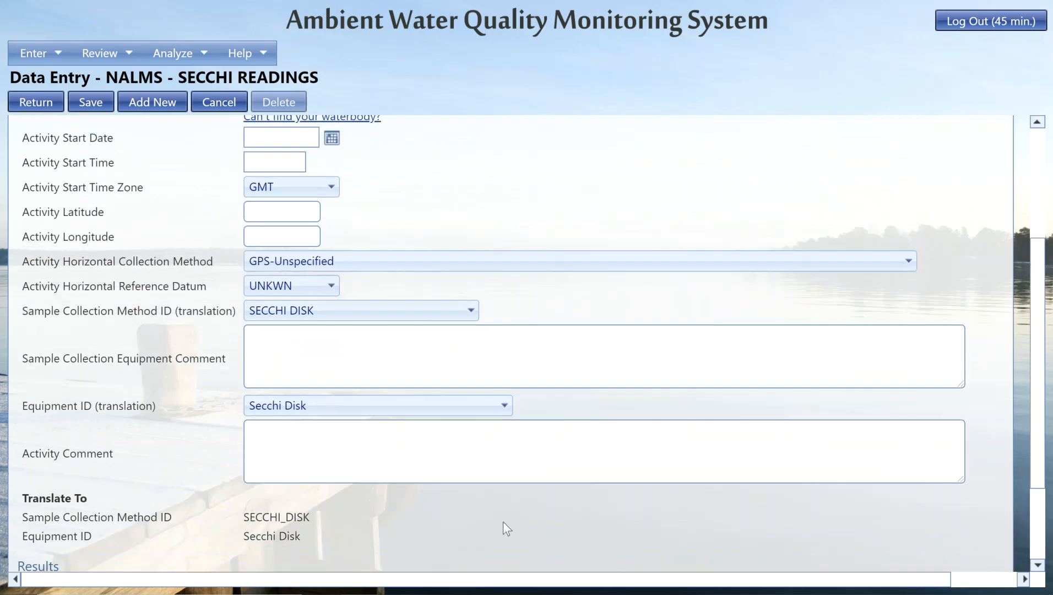
scroll(503, 521, up, 1)
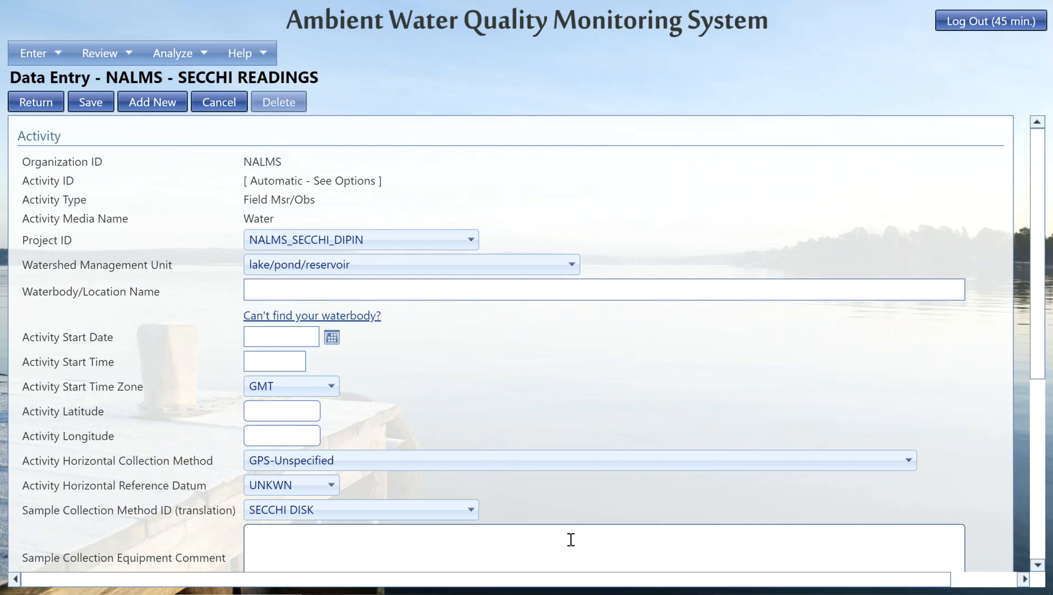
Step: Browse the available Project ID options through to the end of the list without choosing a different project
click(366, 246)
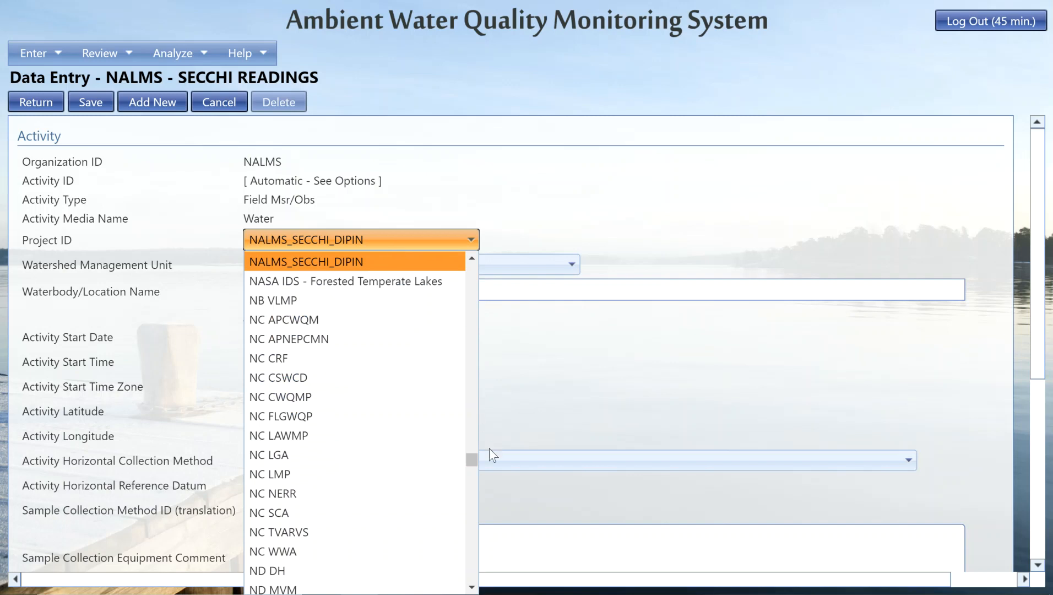
drag(471, 461, 463, 584)
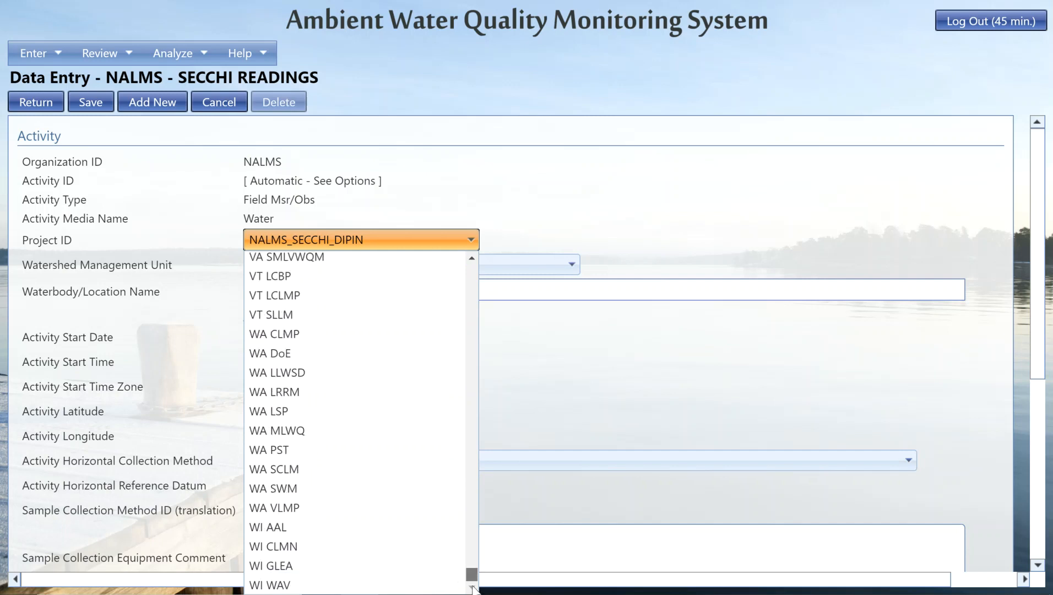
click(597, 393)
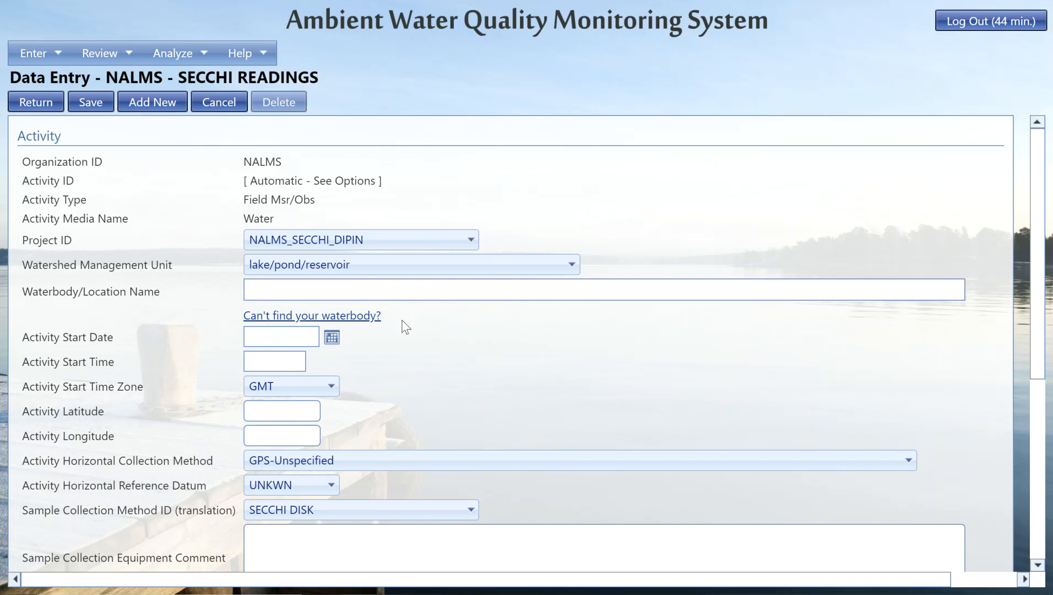
Step: Set the Watershed Management Unit to lake/pond/reservoir and the waterbody to Great Salt Lake, Box Elder County, UT, USA, searching for "salt lake"
click(334, 264)
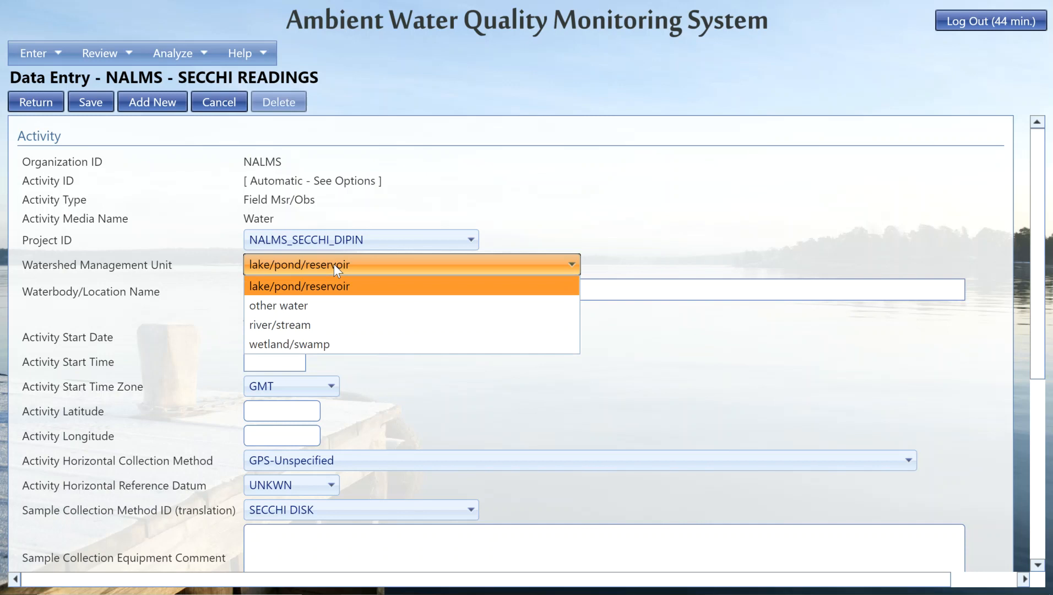
click(326, 286)
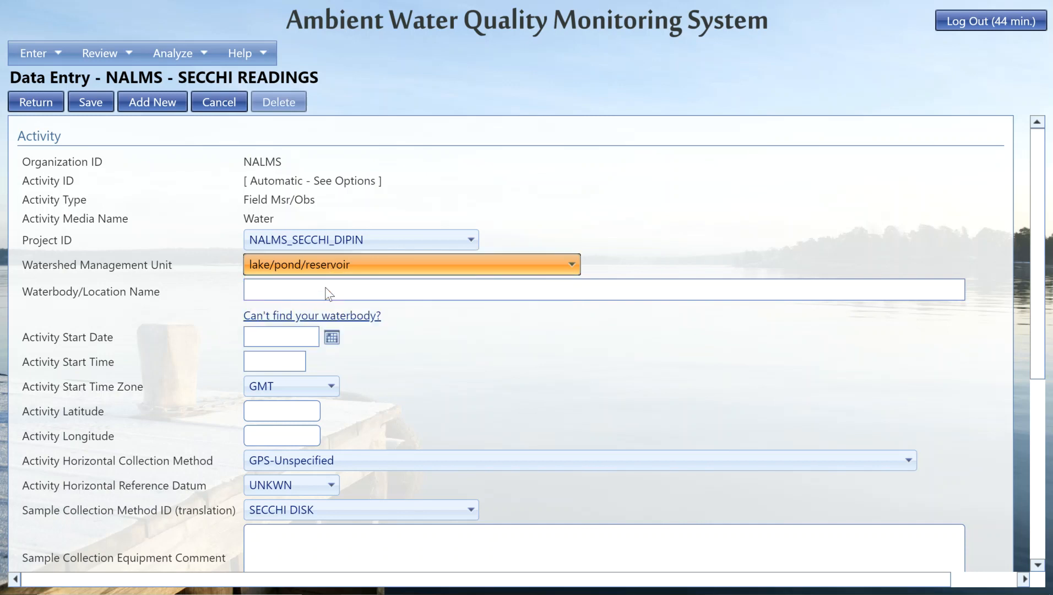
click(288, 291)
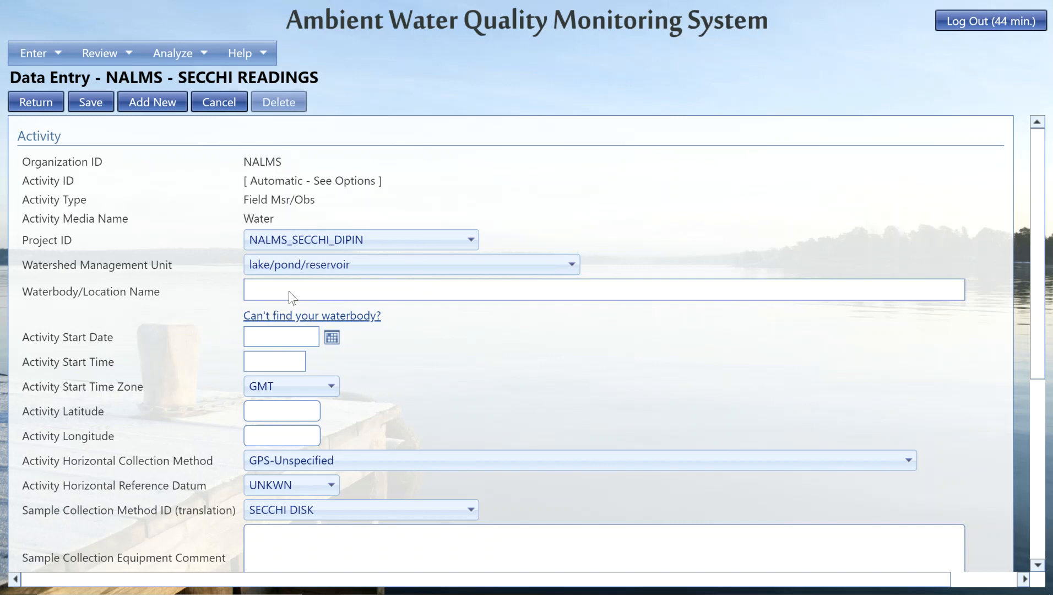
text(salt lake)
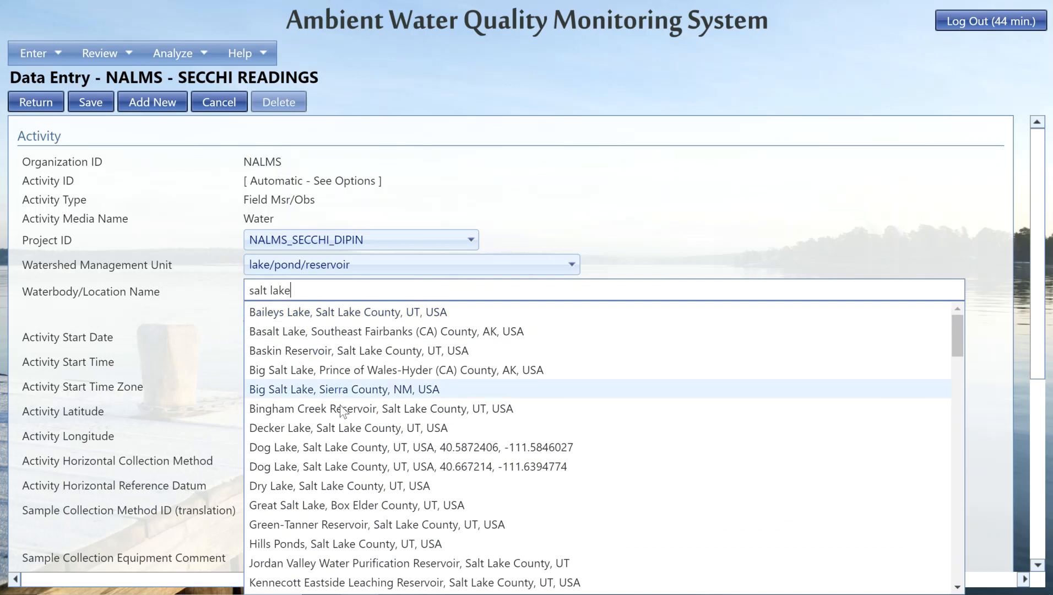
click(349, 505)
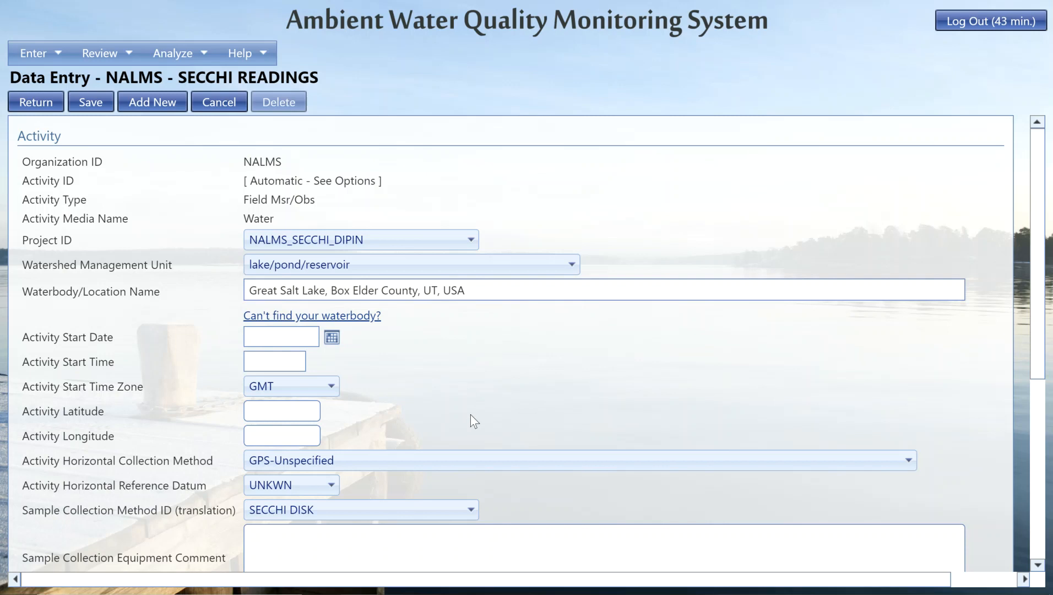
Step: Examine the Create New Waterbody form and its Watershed Management Unit options, and close it without creating a waterbody
click(346, 318)
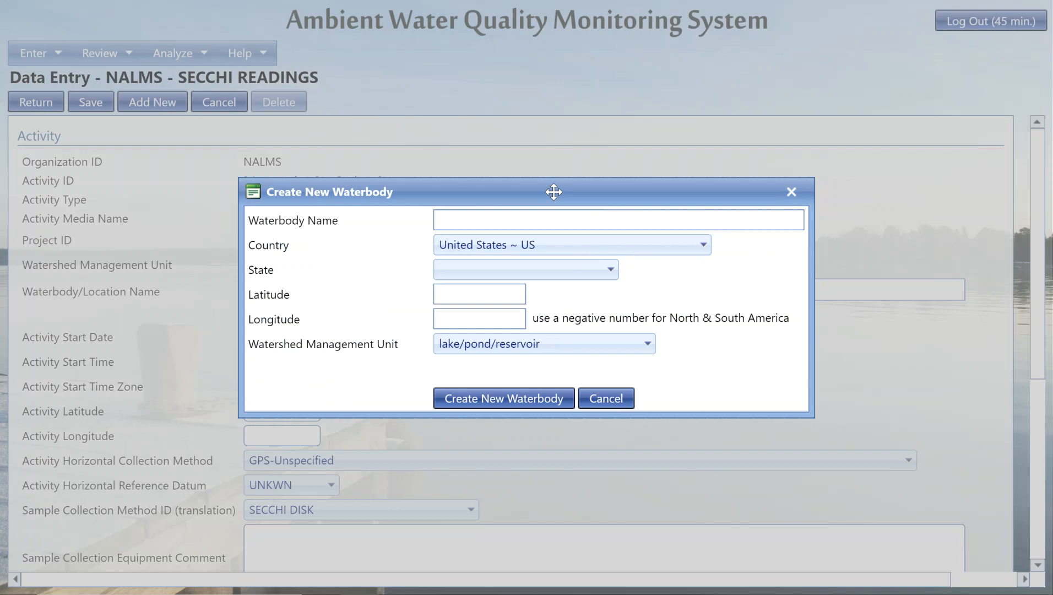
drag(554, 191, 553, 201)
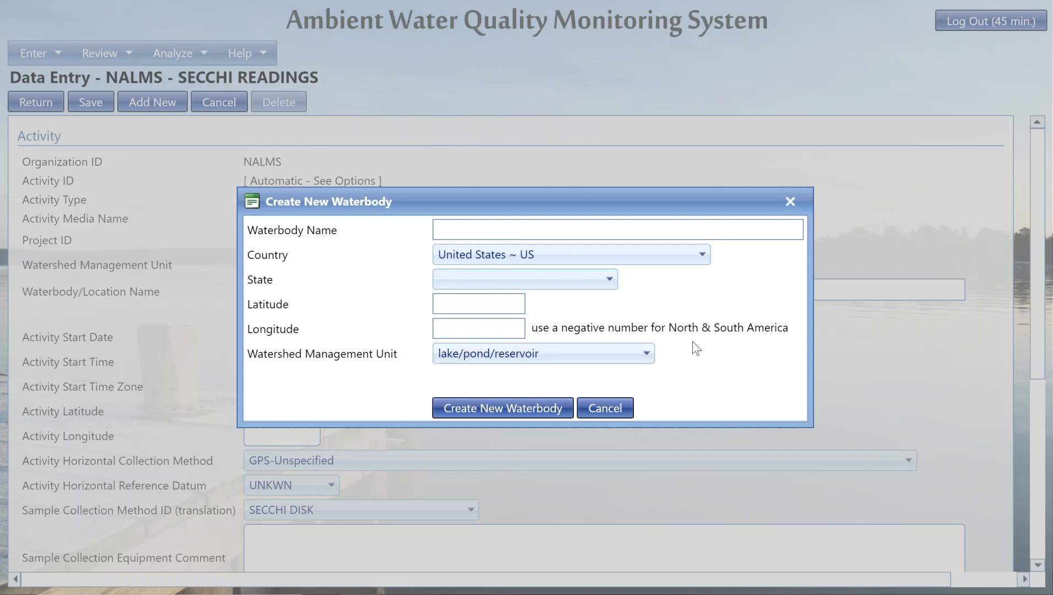
click(457, 331)
click(515, 353)
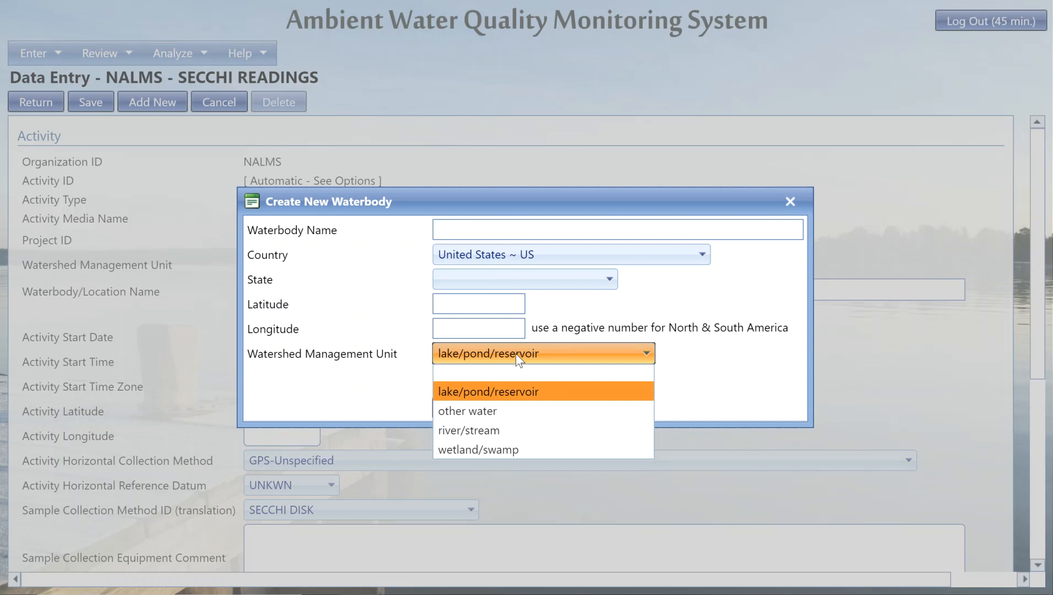
drag(516, 353, 350, 321)
click(347, 321)
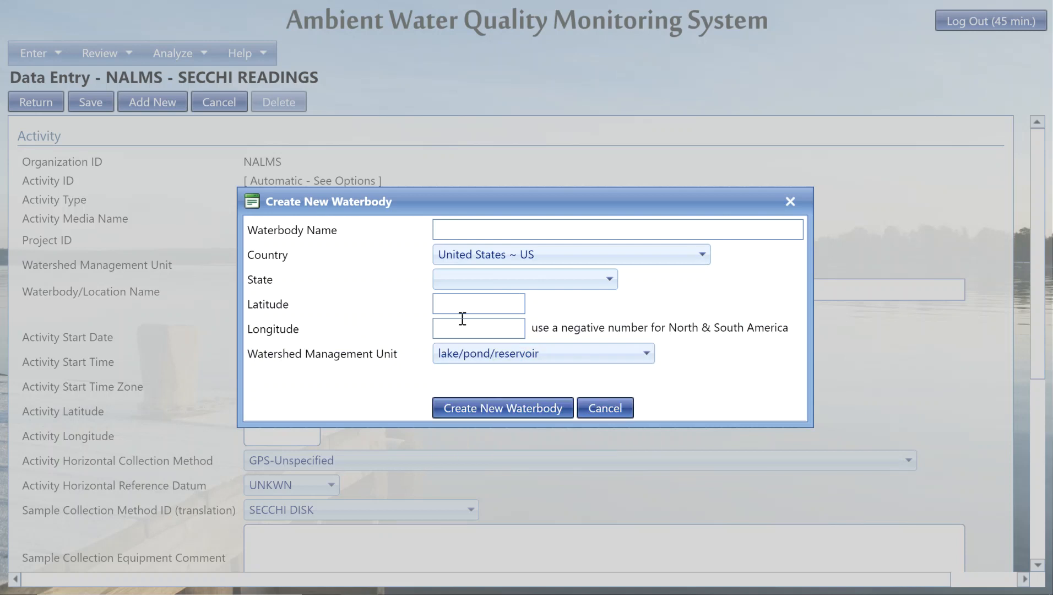
click(499, 411)
click(594, 414)
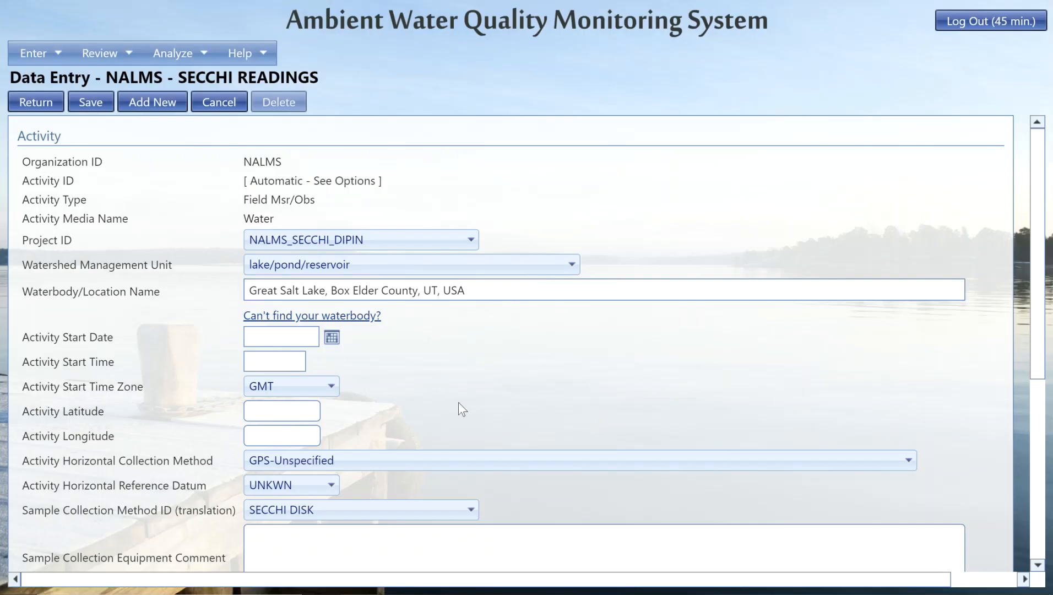
Step: Browse the Activity Start Time Zone options without choosing a different zone
scroll(460, 404, down, 1)
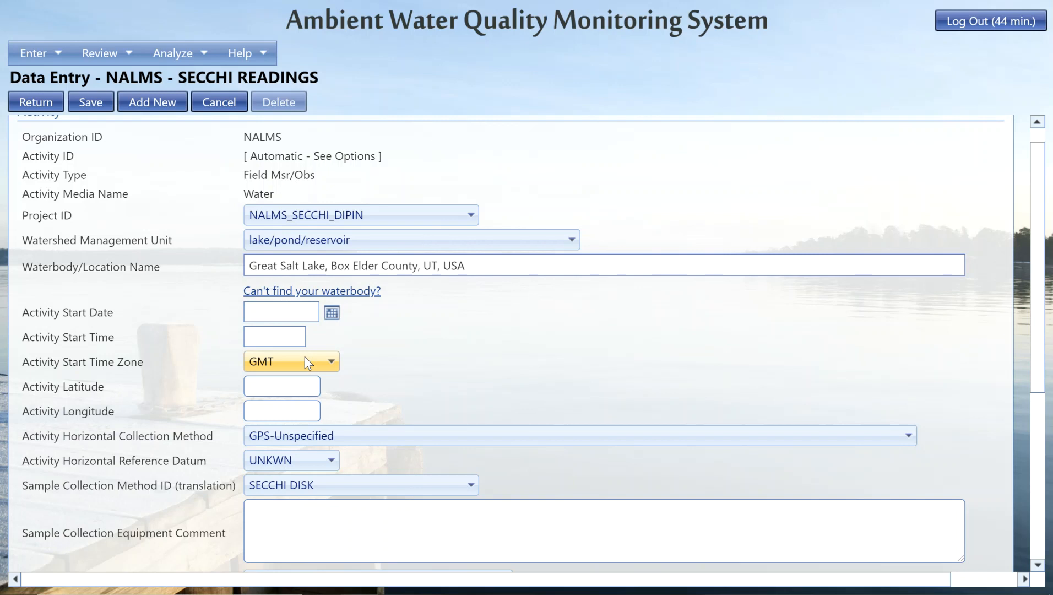
click(305, 356)
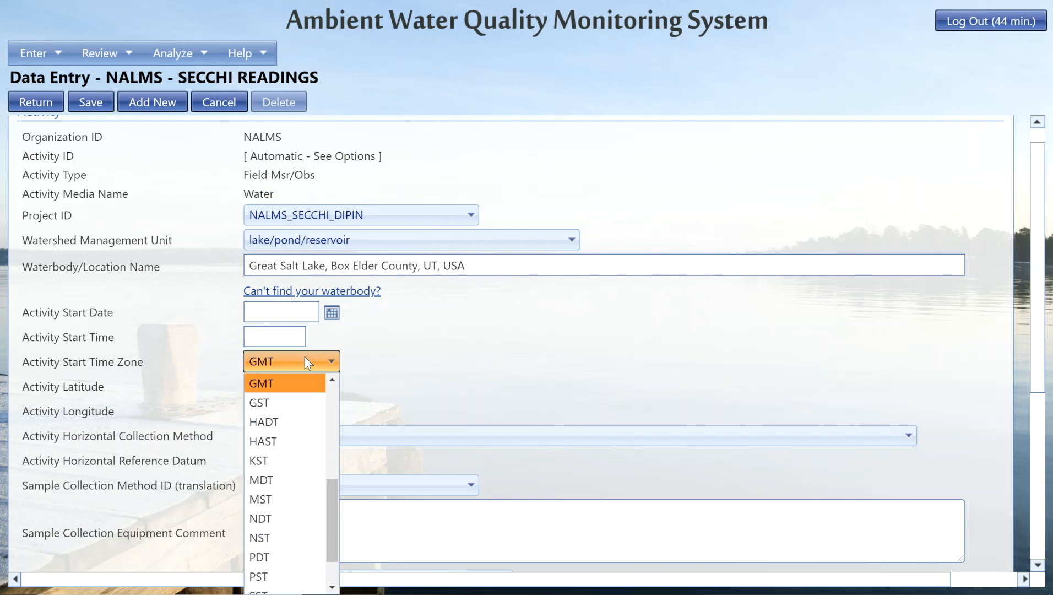
scroll(306, 488, up, 5)
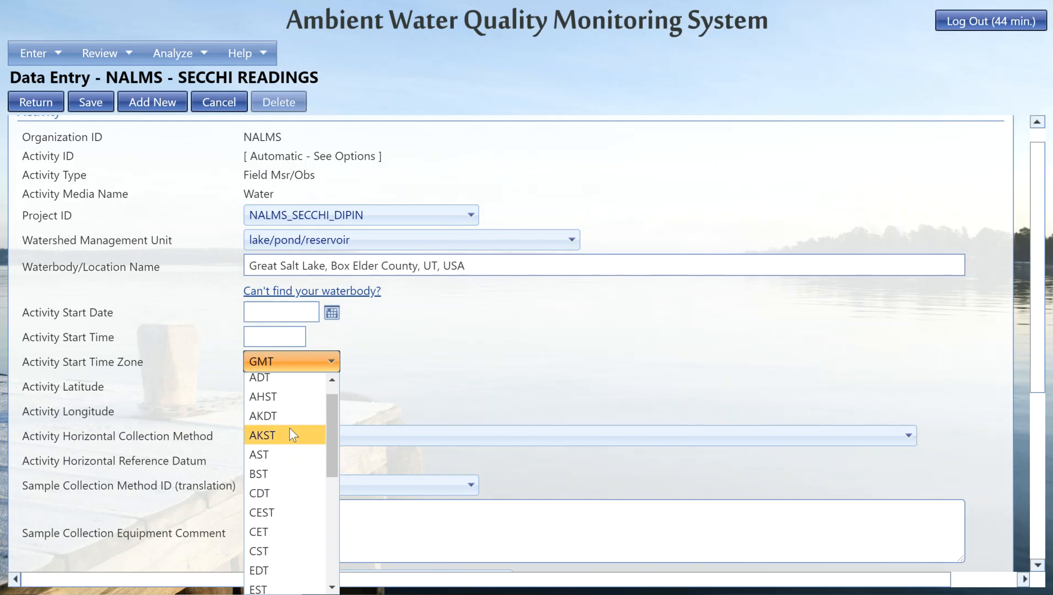
click(481, 360)
Step: Review the options for Activity Horizontal Collection Method and Activity Horizontal Reference Datum without changing either one
scroll(368, 397, down, 1)
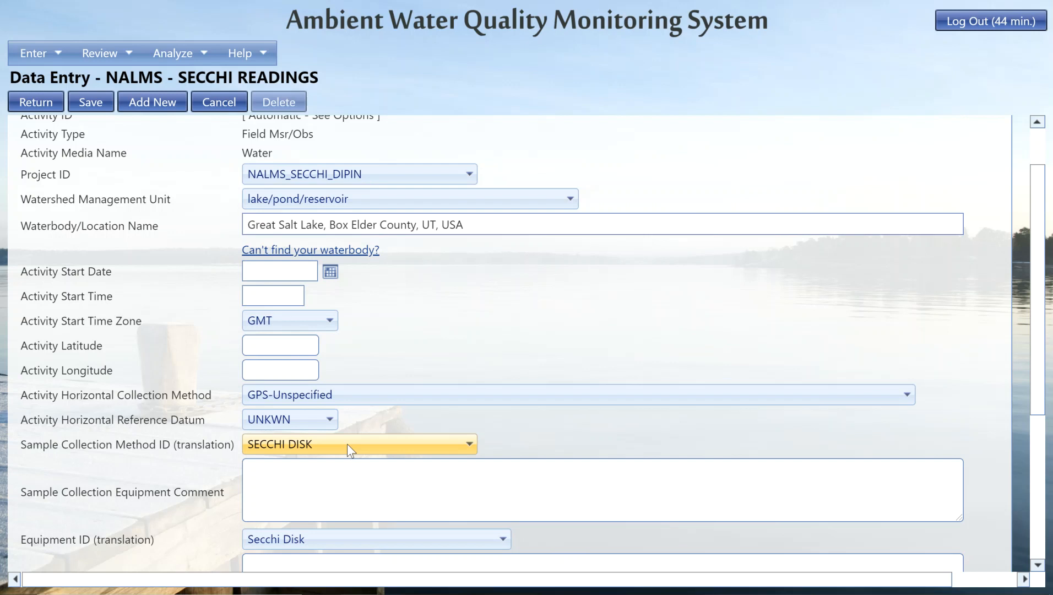
scroll(347, 443, down, 1)
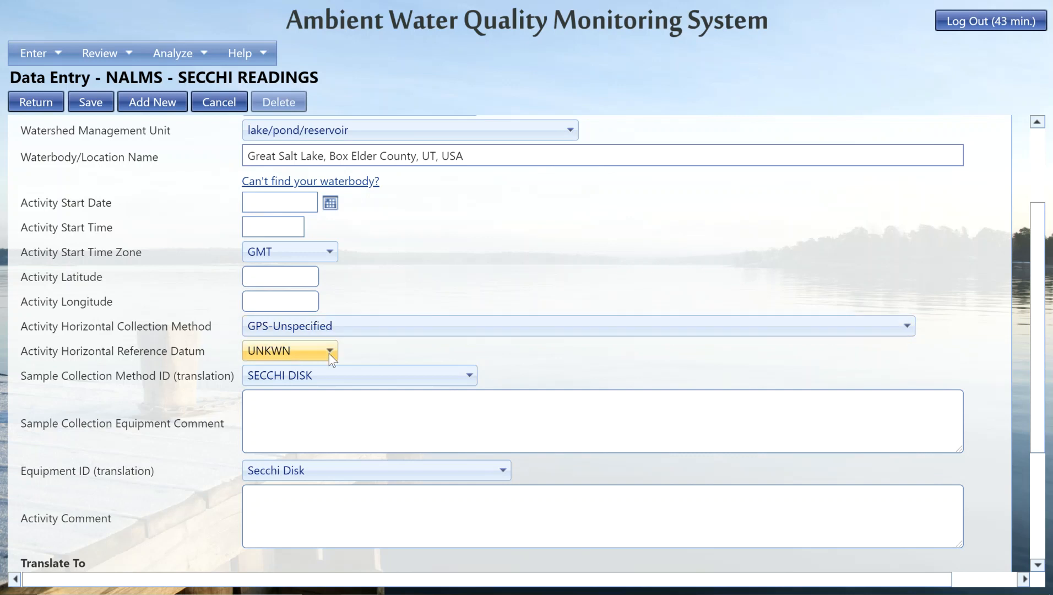
click(333, 330)
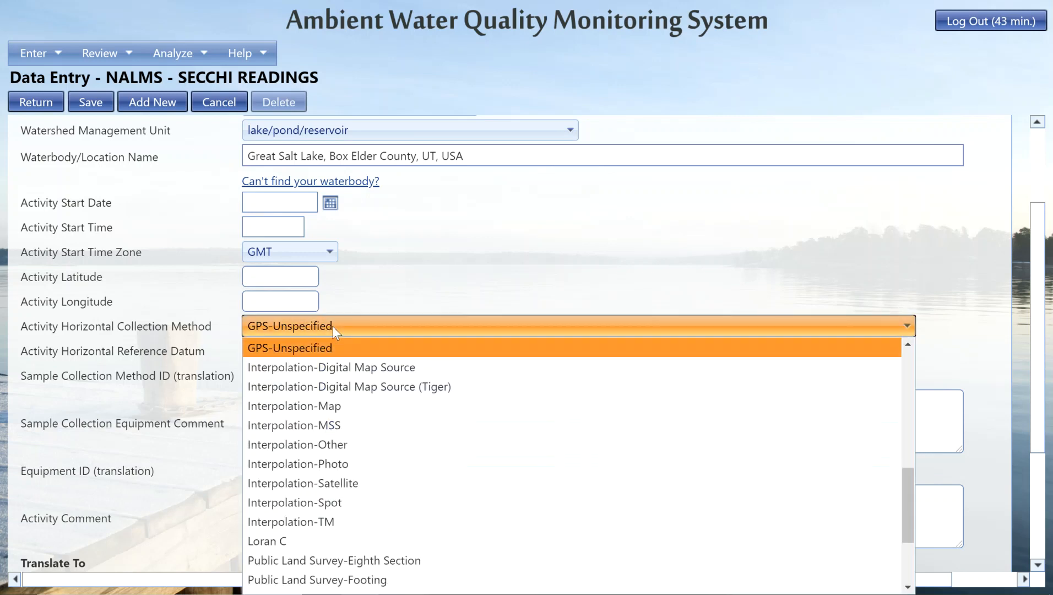
click(106, 372)
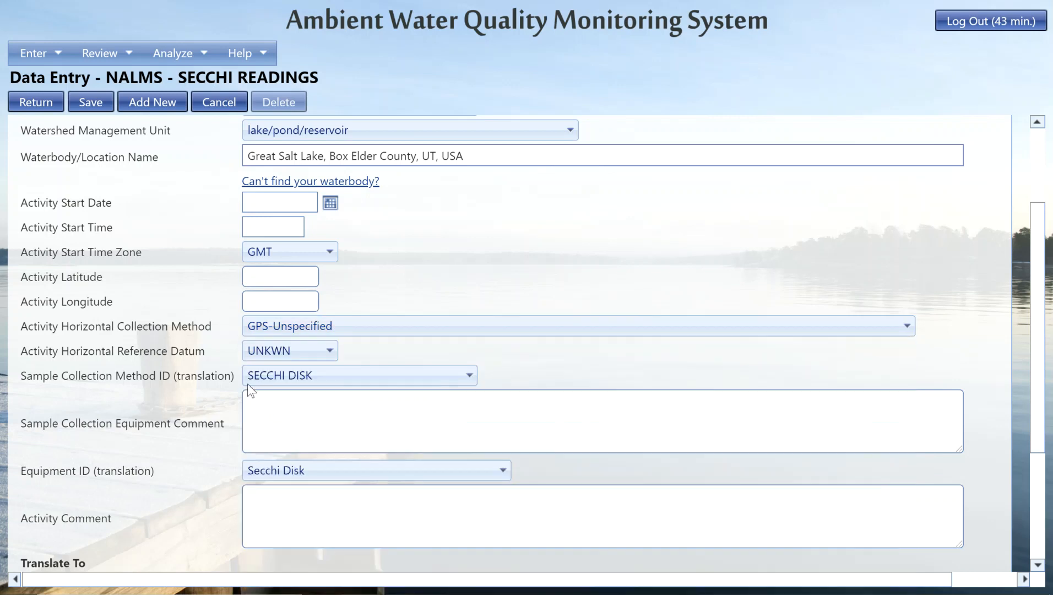
click(265, 353)
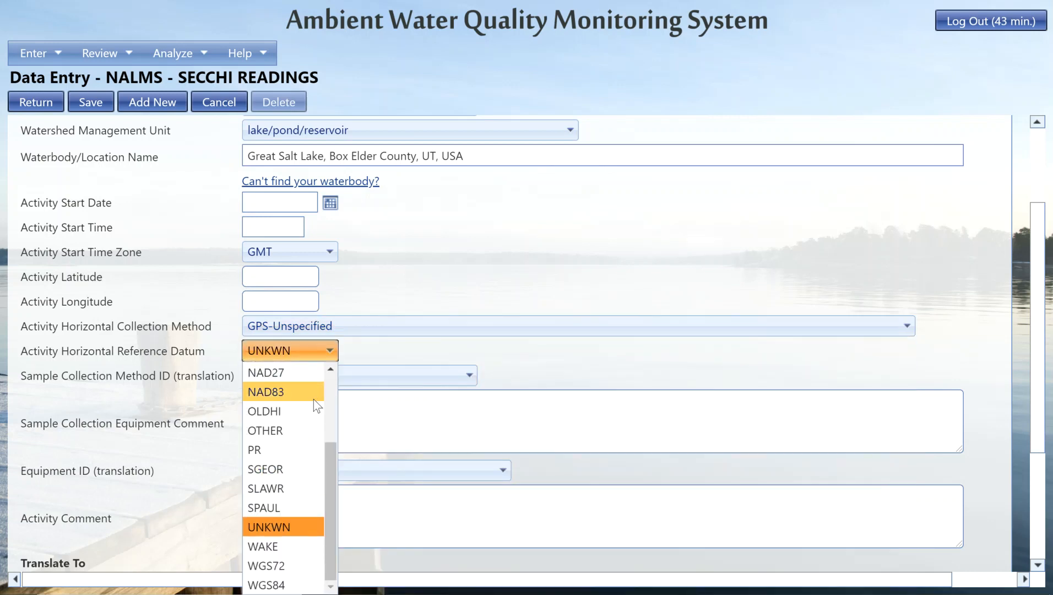
click(557, 376)
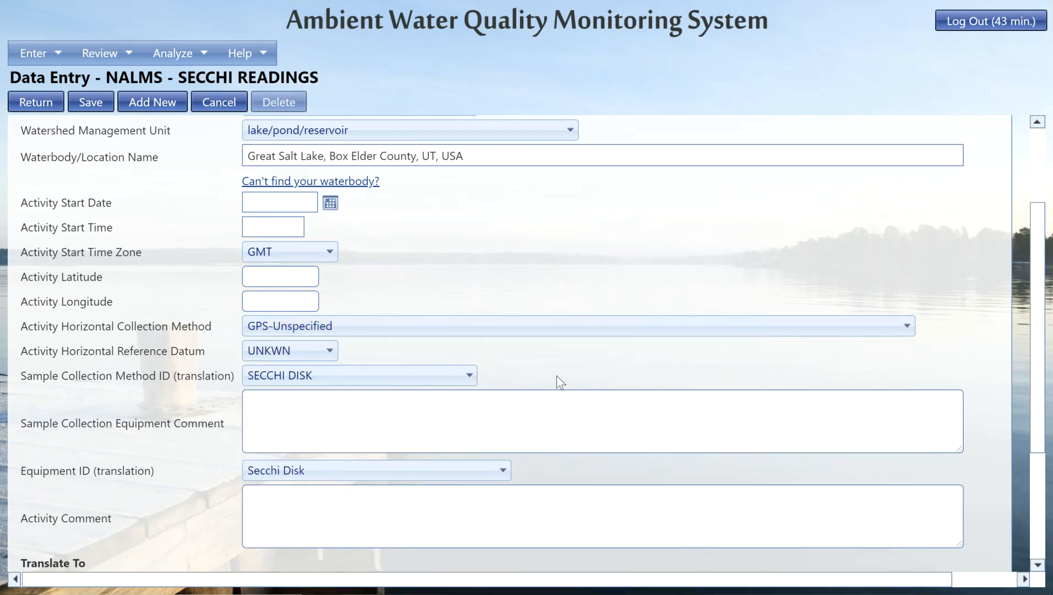
Step: Review the Equipment ID options and the Sample Collection Equipment Comment and Activity Comment fields without entering anything
scroll(556, 375, down, 1)
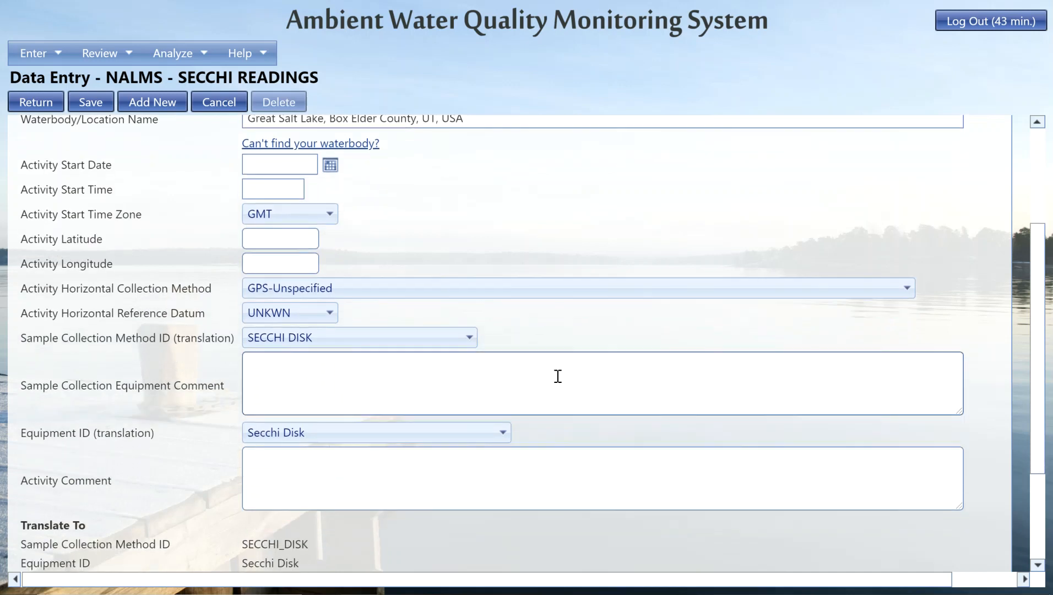
click(340, 432)
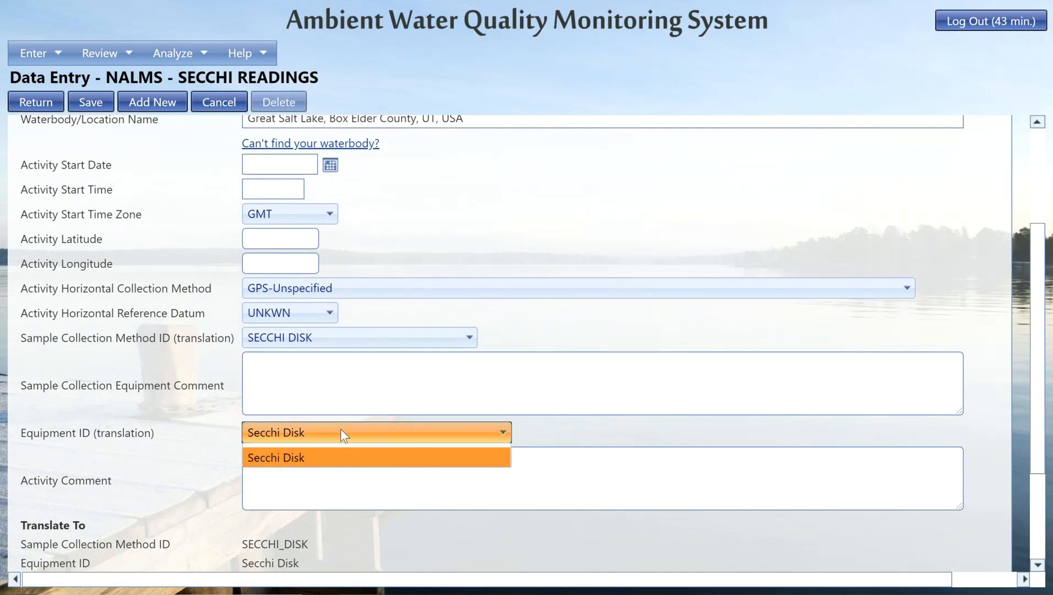
click(341, 432)
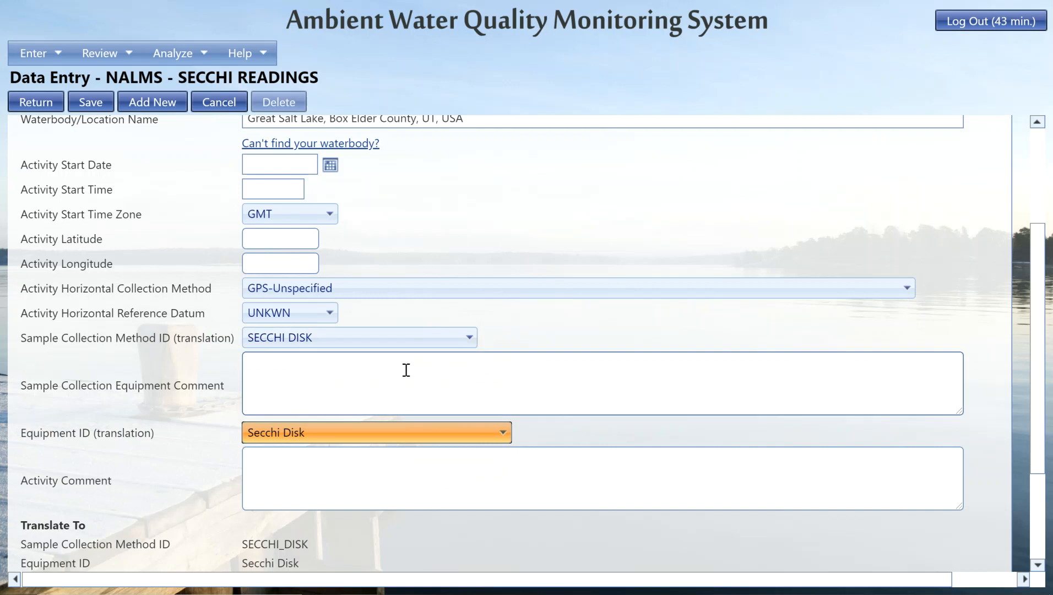
click(383, 370)
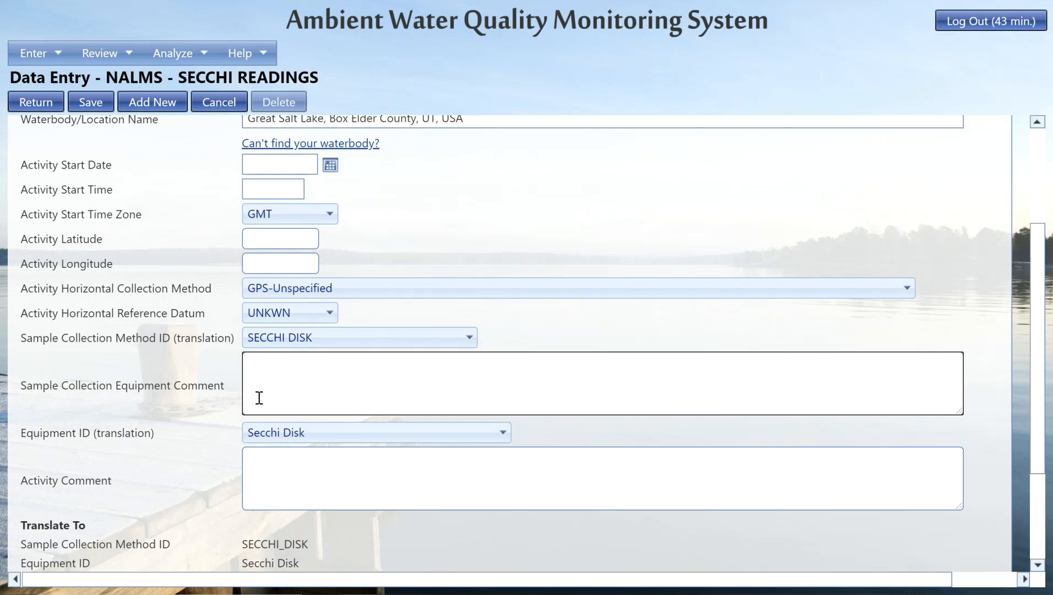
scroll(258, 398, down, 1)
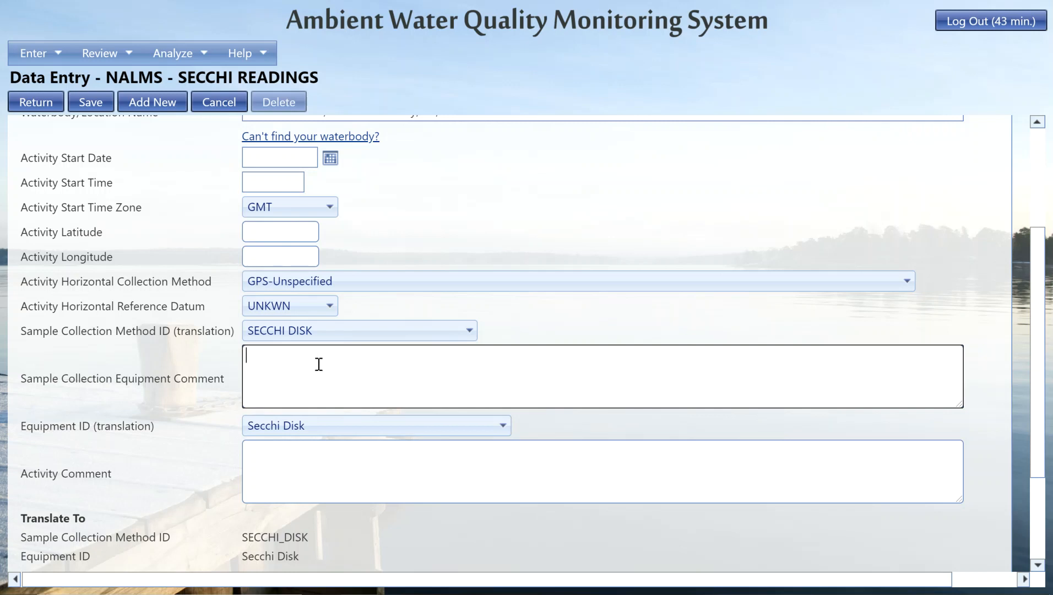
click(299, 483)
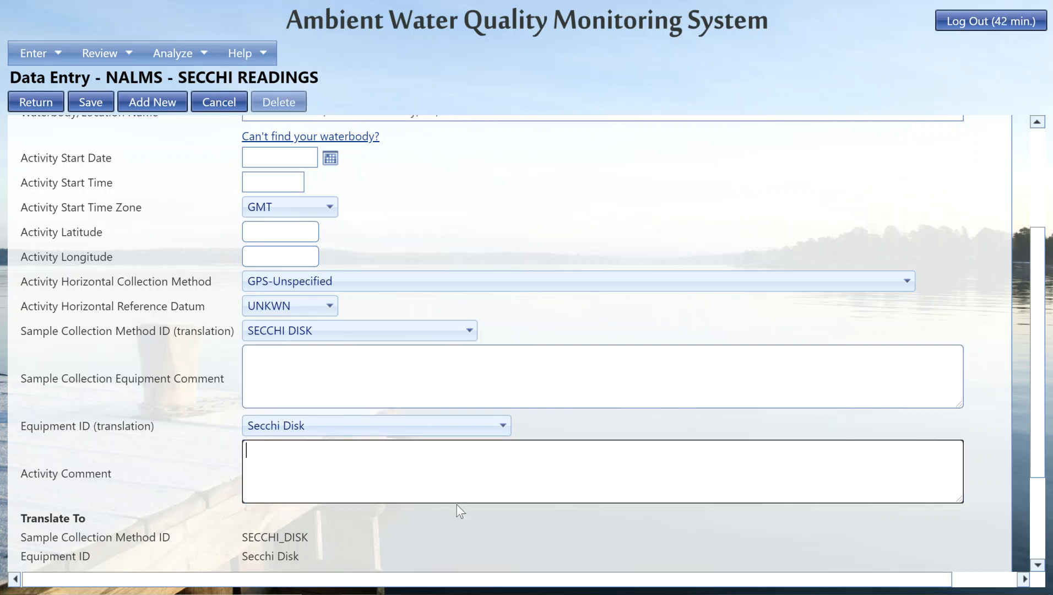
Step: Examine the Secchi disk depth result's value, unit options and comment fields in the Results section without entering a reading
scroll(456, 506, down, 1)
scroll(457, 506, down, 1)
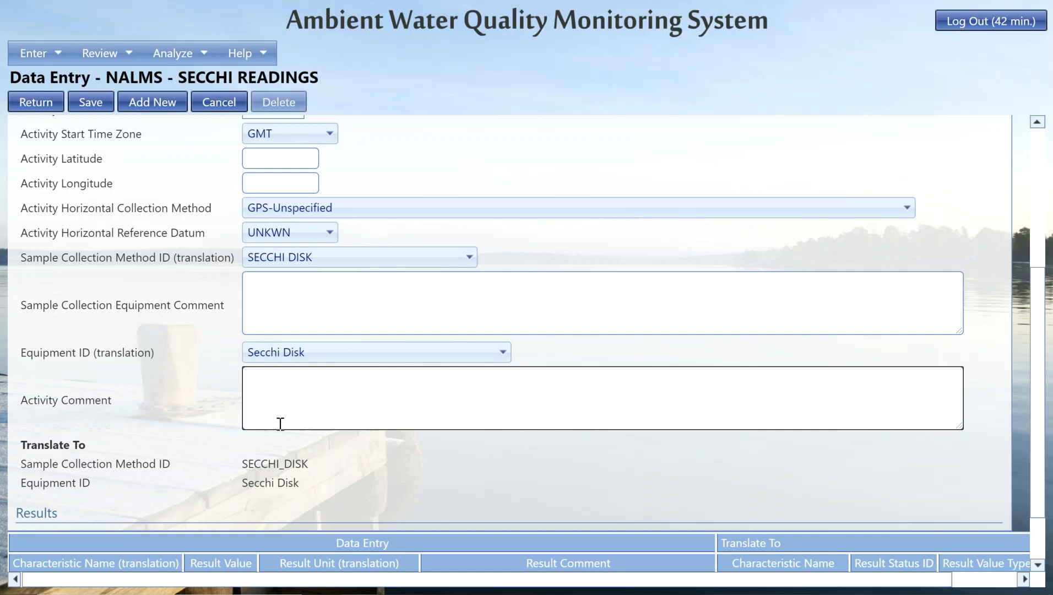
scroll(280, 424, down, 1)
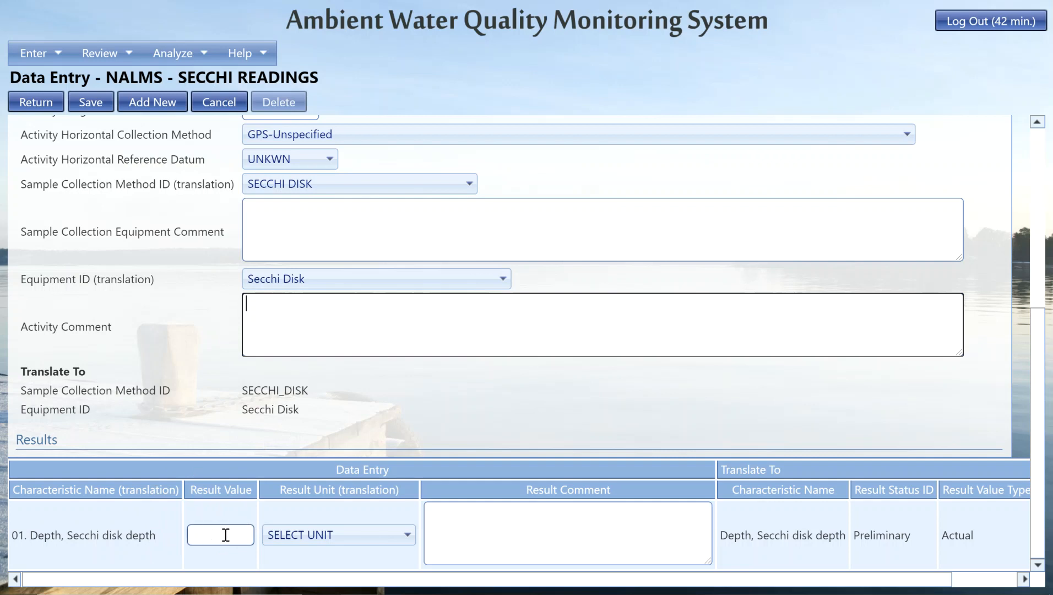
click(197, 538)
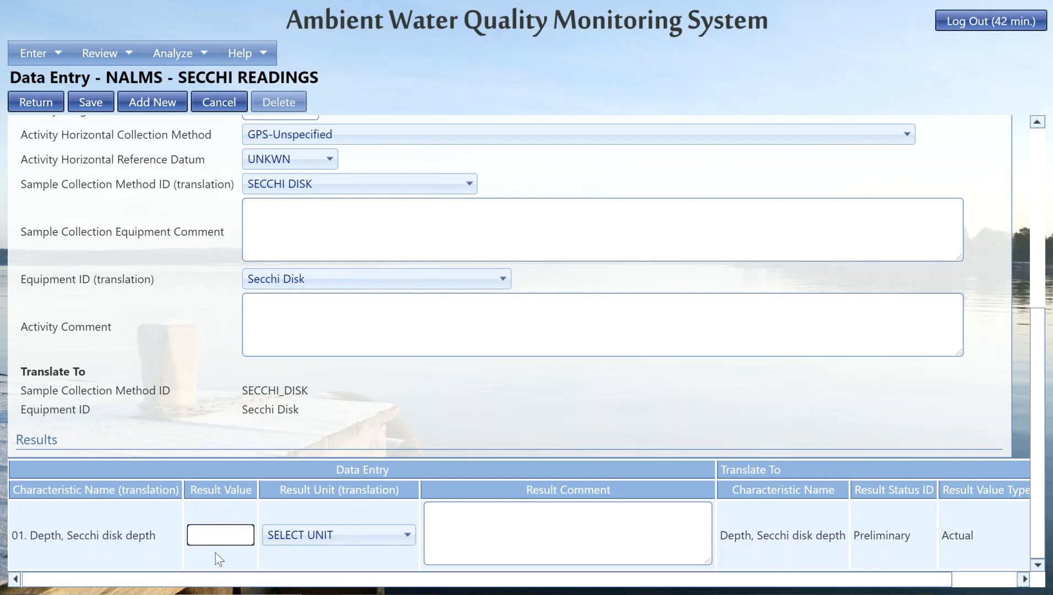
click(315, 530)
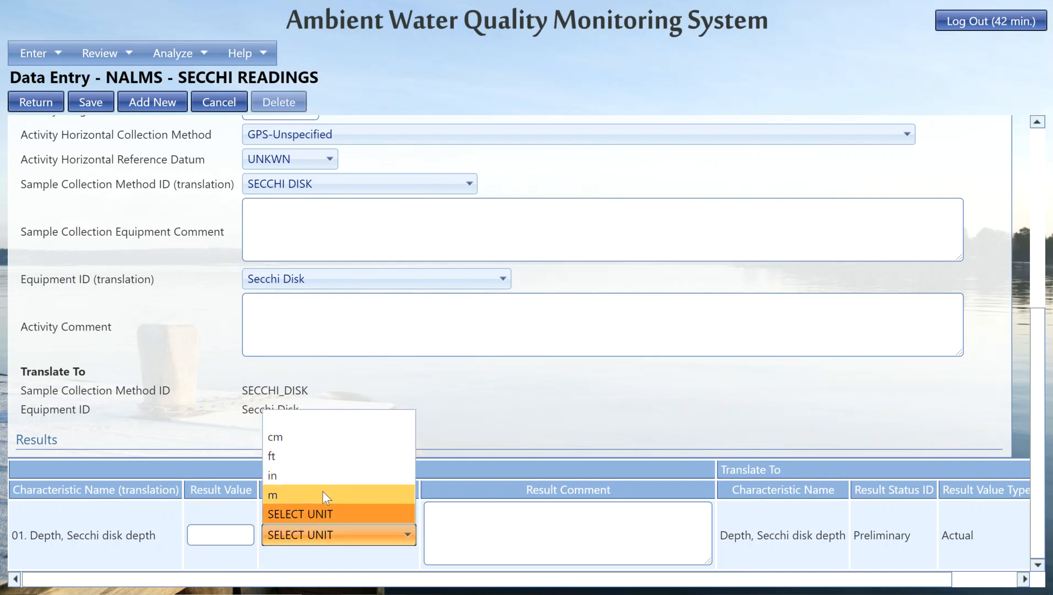
click(477, 549)
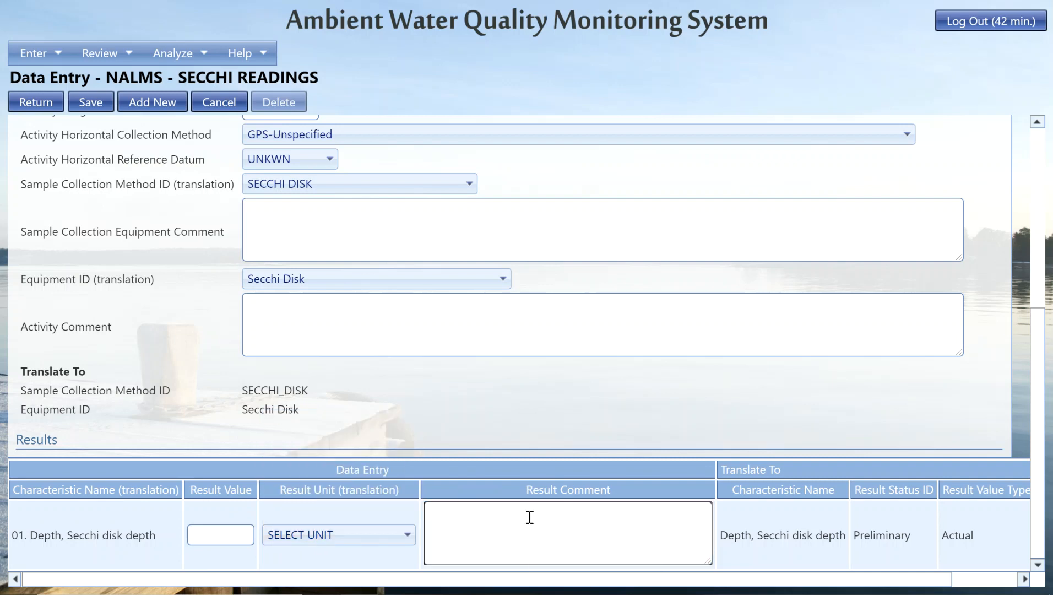
scroll(521, 561, up, 3)
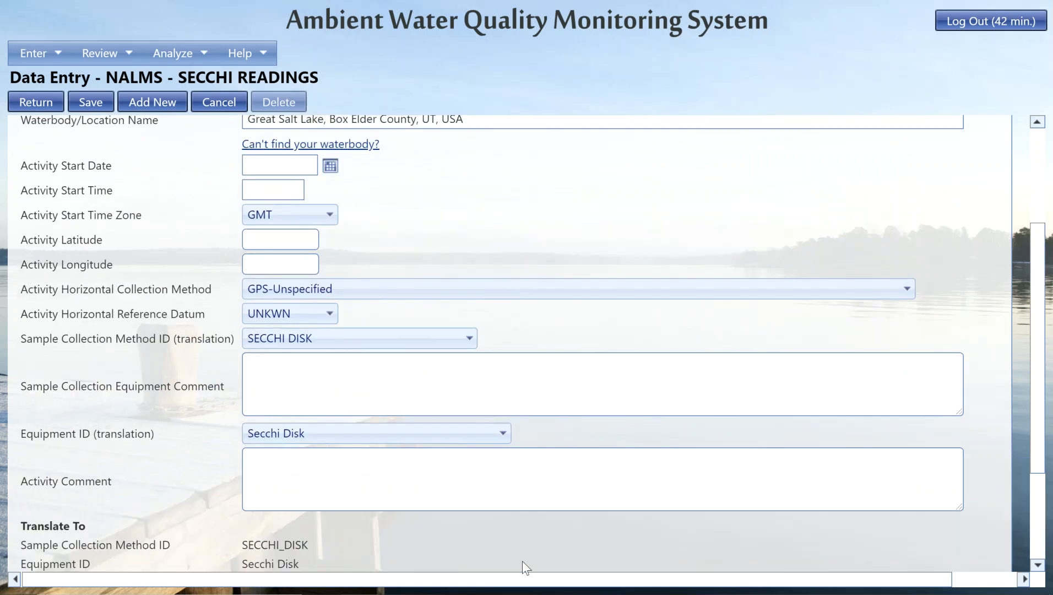
scroll(523, 568, down, 3)
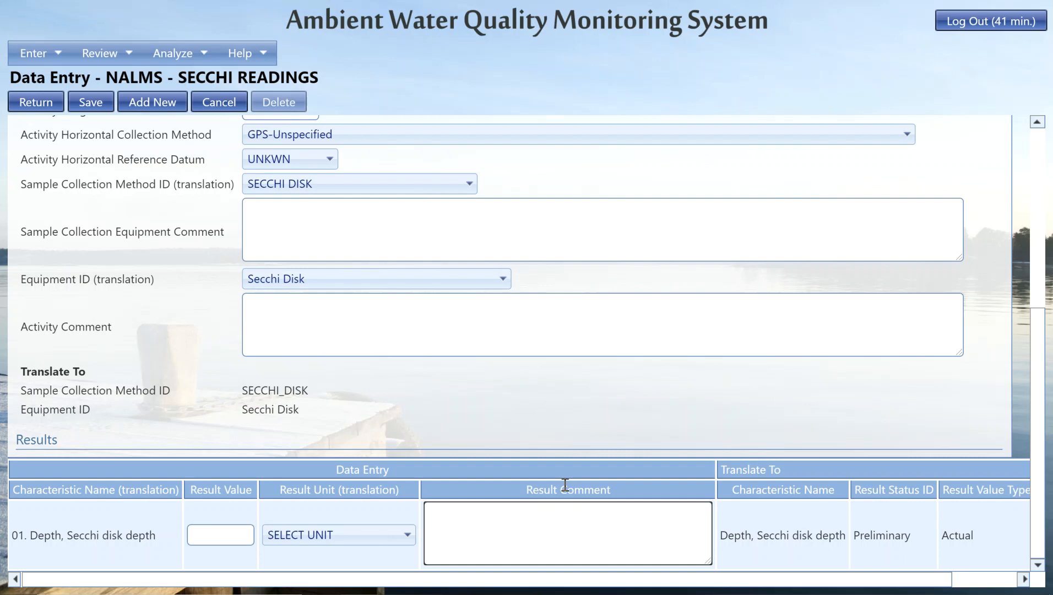
Step: Check the completed Great Salt Lake entry from the activity details and comments through the Secchi depth result and its comment
scroll(564, 484, up, 4)
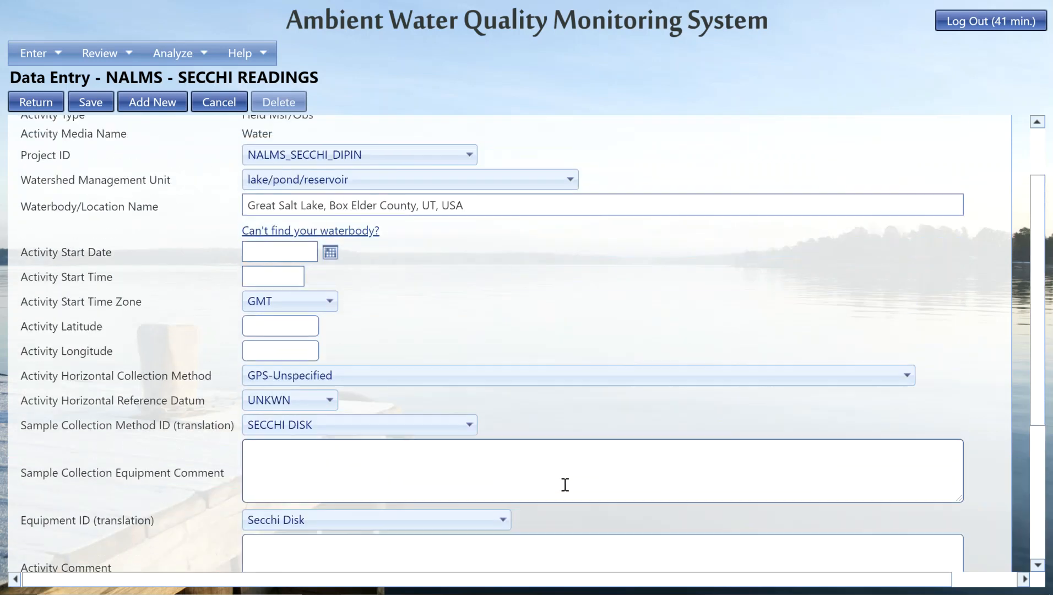
scroll(565, 484, up, 1)
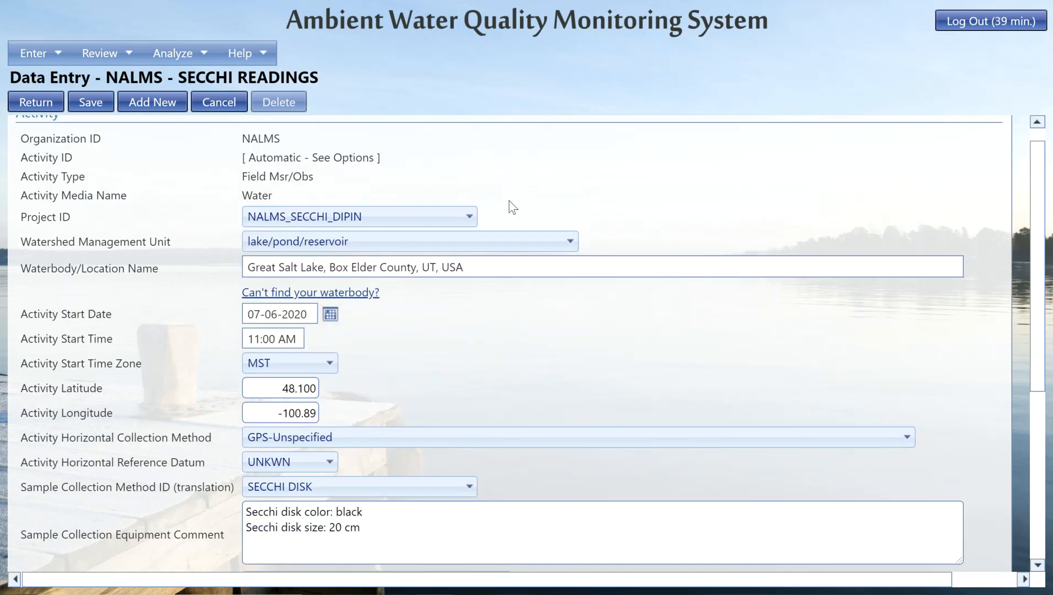
scroll(509, 207, up, 1)
scroll(509, 202, down, 1)
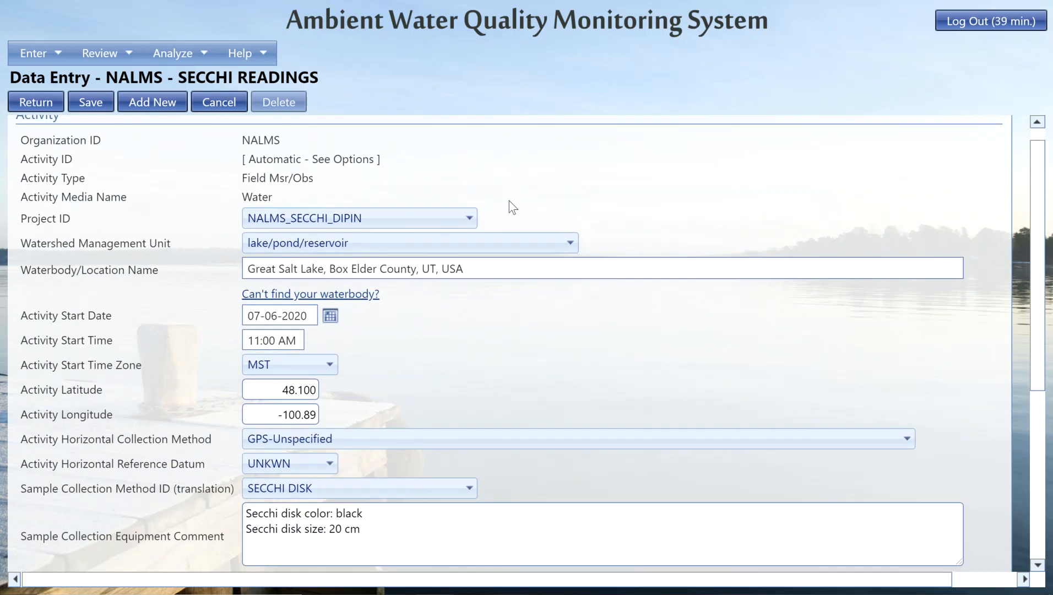
scroll(509, 200, down, 1)
scroll(509, 201, up, 1)
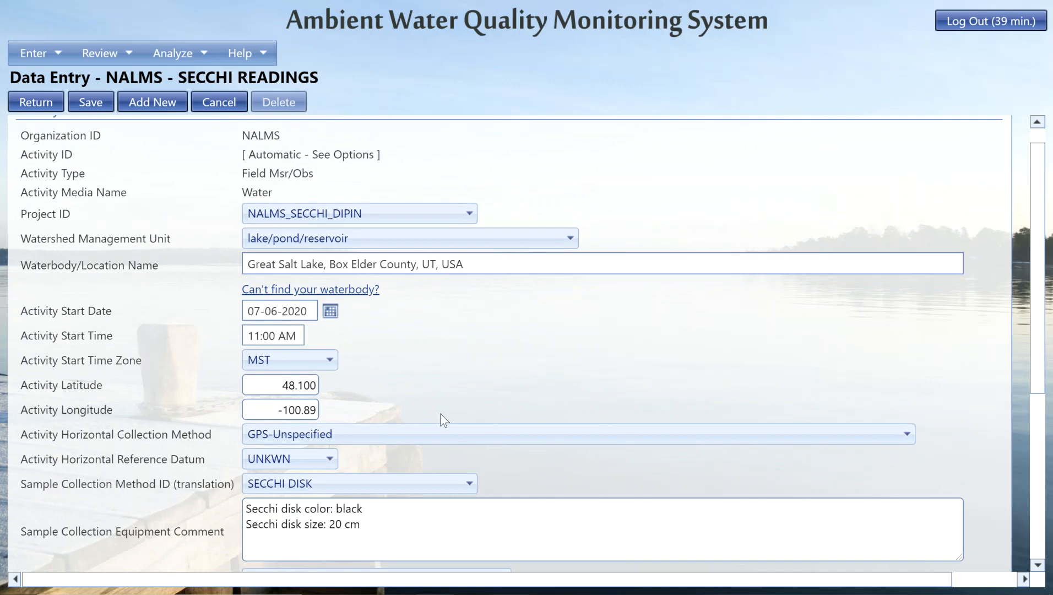
scroll(534, 447, down, 2)
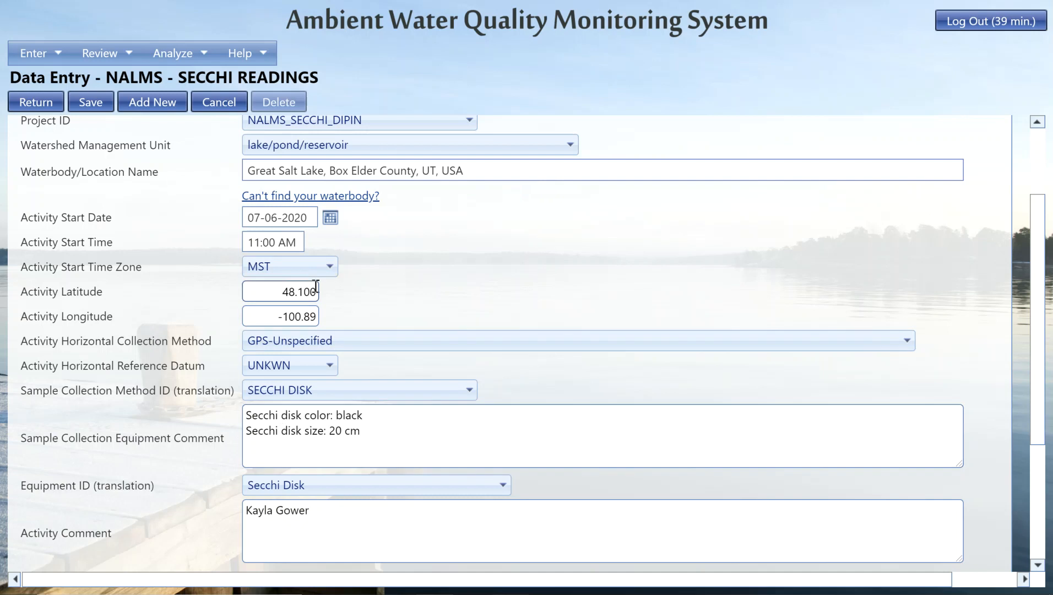
scroll(409, 432, down, 2)
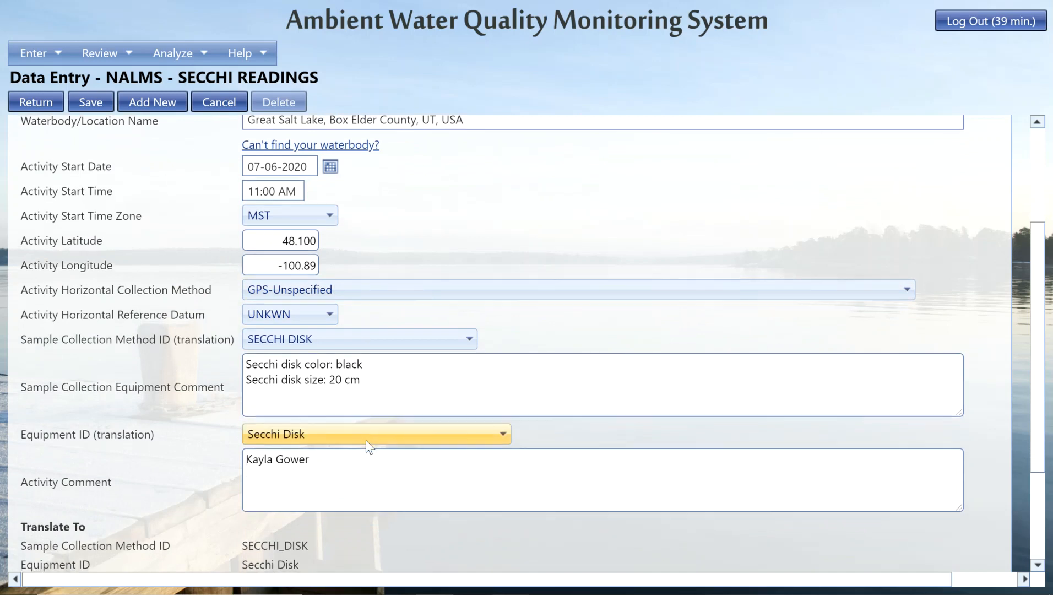
scroll(366, 440, down, 6)
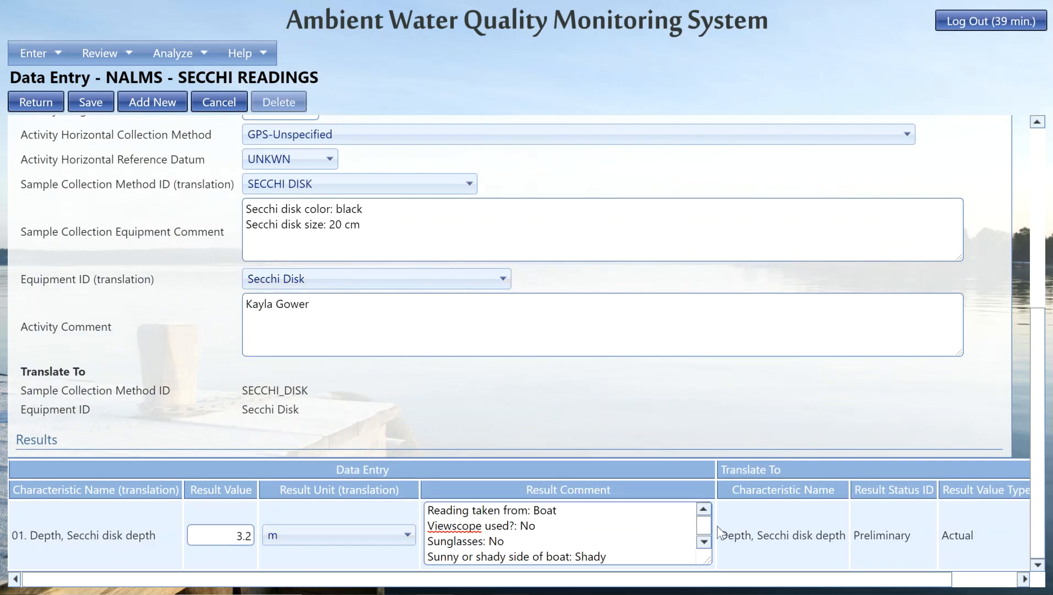
drag(705, 521, 712, 543)
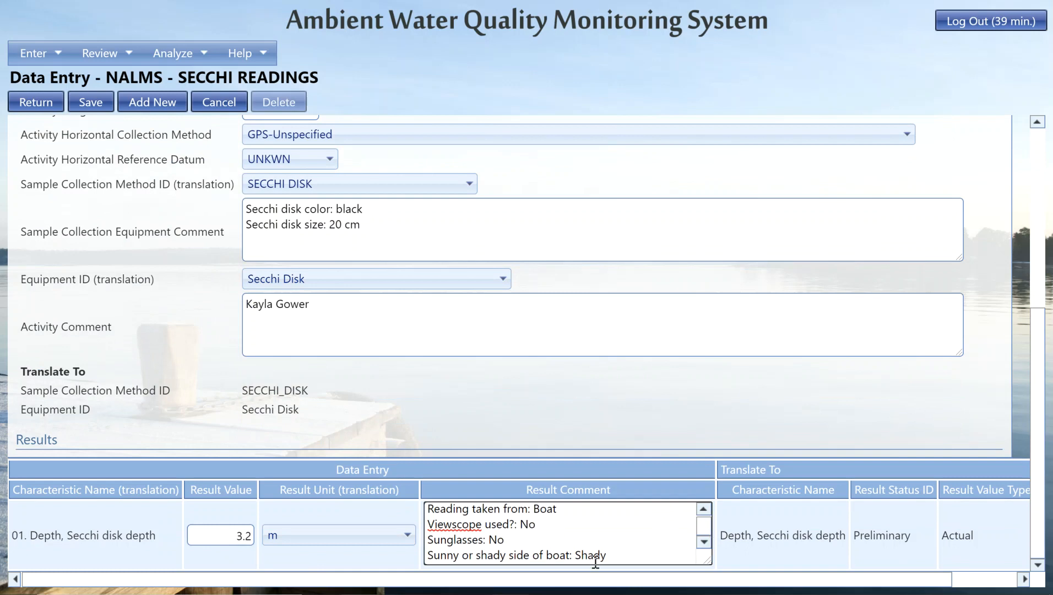
scroll(583, 424, up, 5)
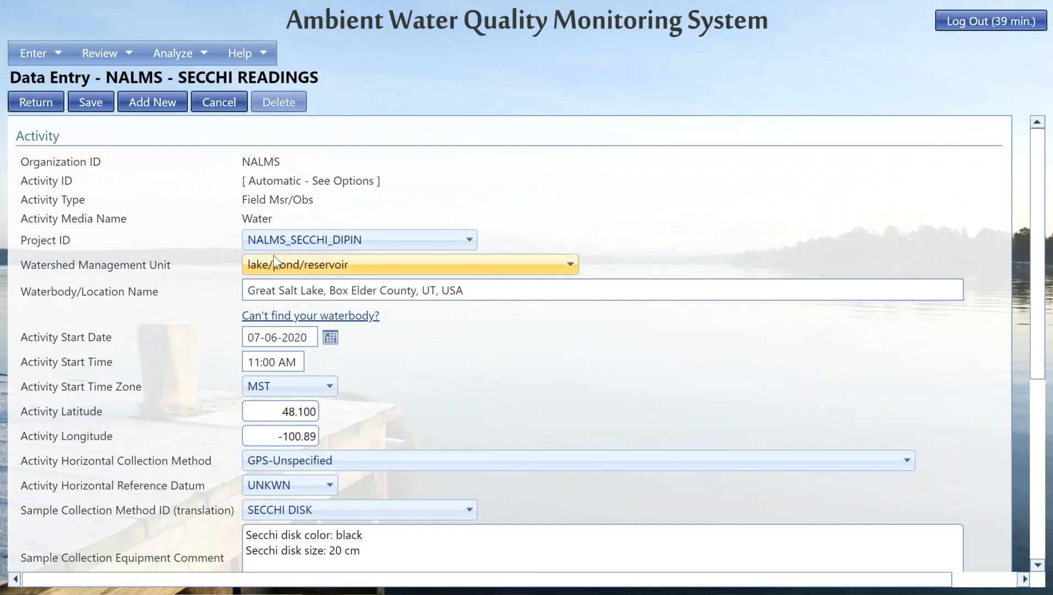
Step: Save the Secchi reading and close the Create New Waterbody form without creating a waterbody
click(94, 105)
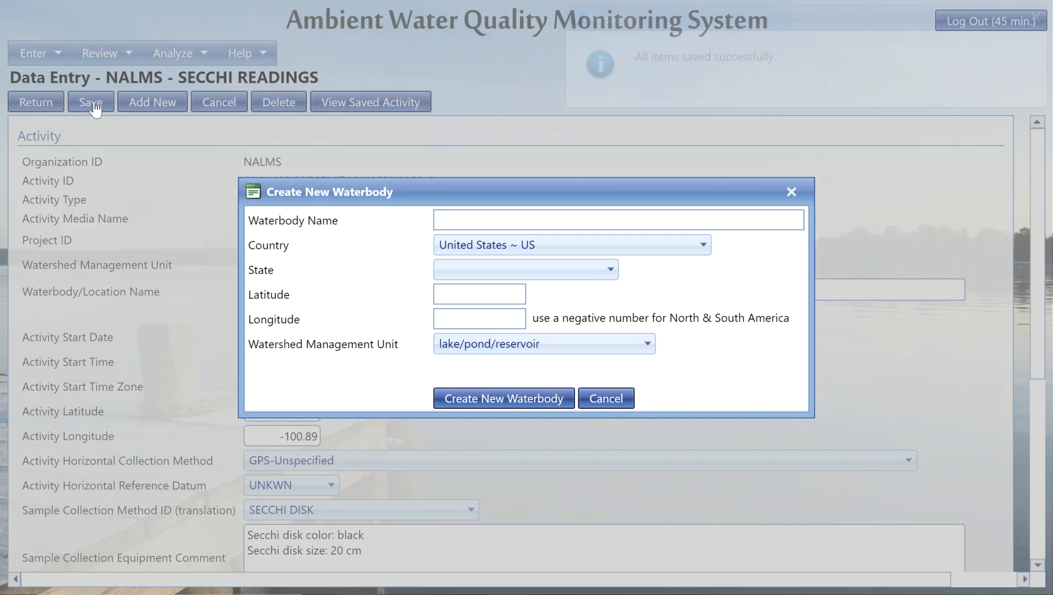
click(792, 192)
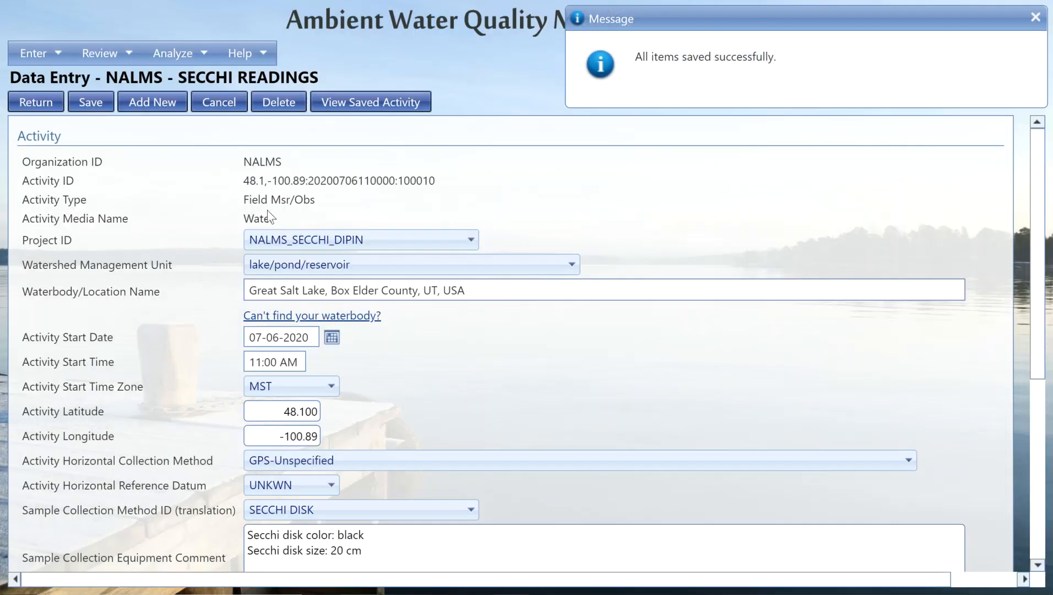
Step: Add a new activity with the NALMS - WEATHER/OTHER OBSERVATIONS (Template) configuration, dismissing the Create New Waterbody form
click(145, 104)
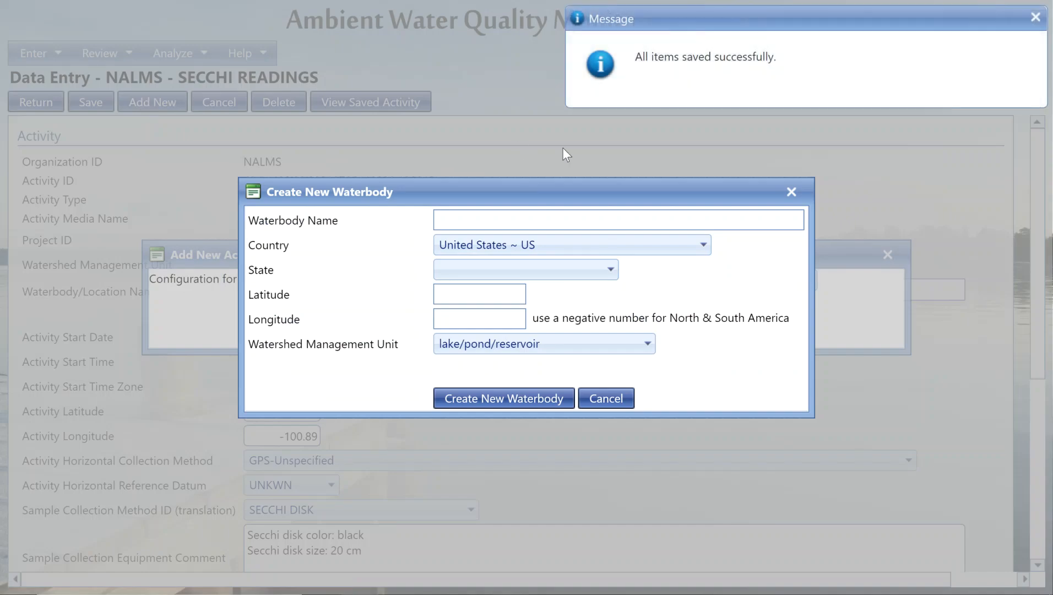
click(789, 192)
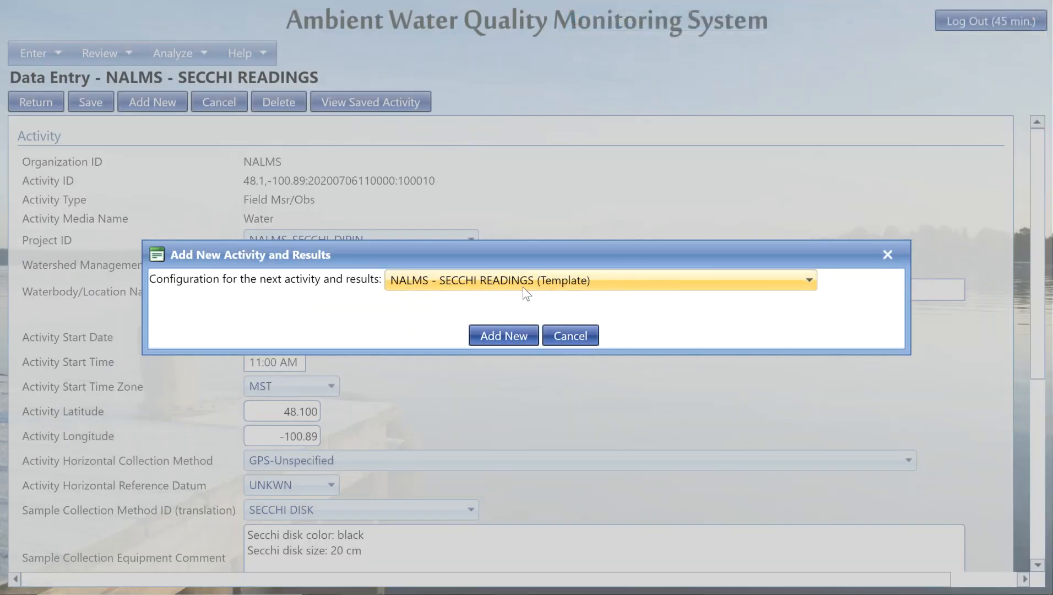
click(424, 285)
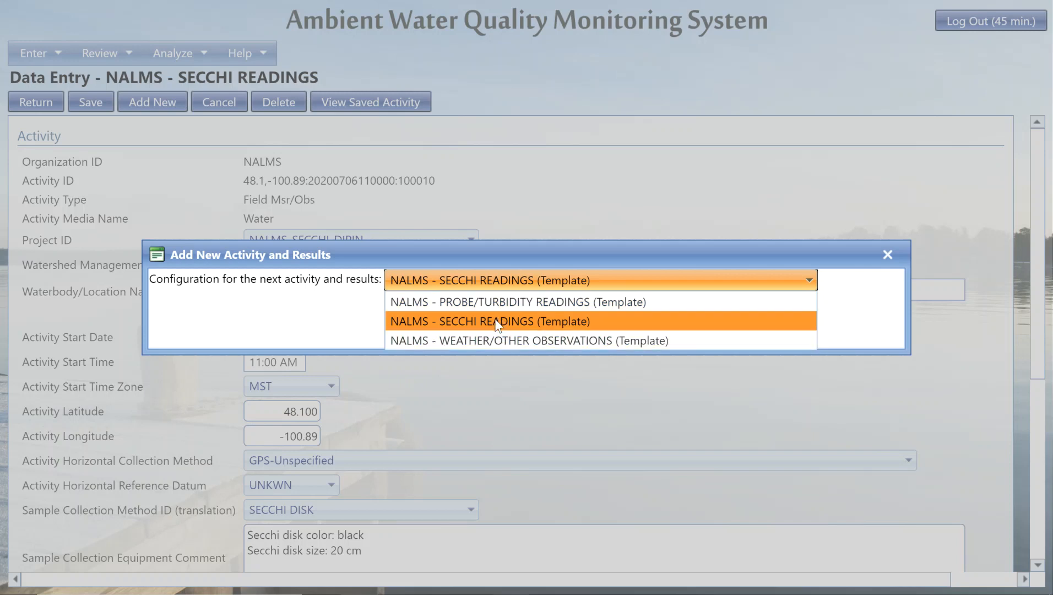
click(491, 340)
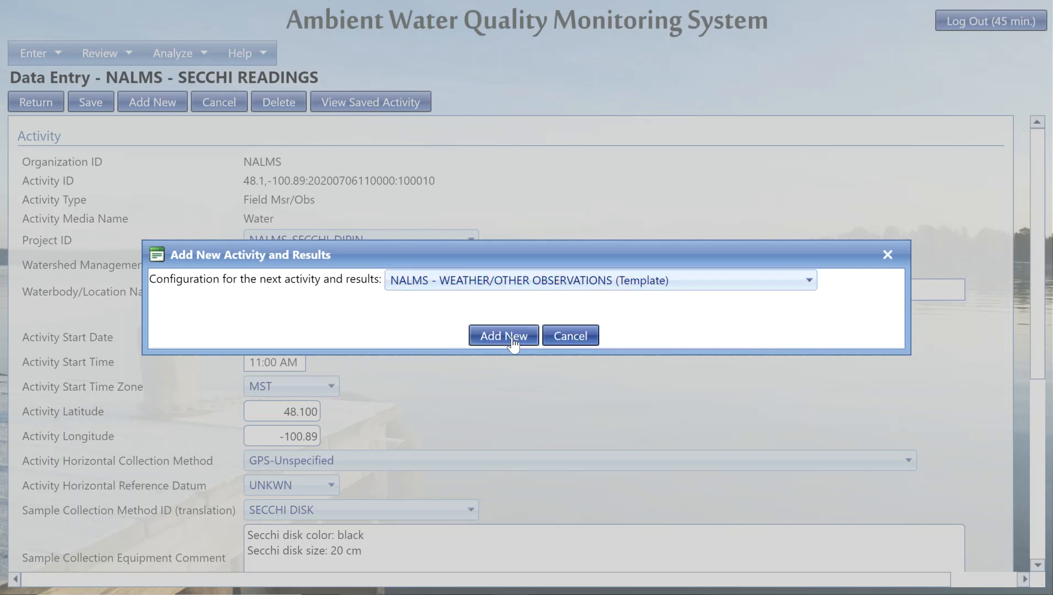
click(512, 342)
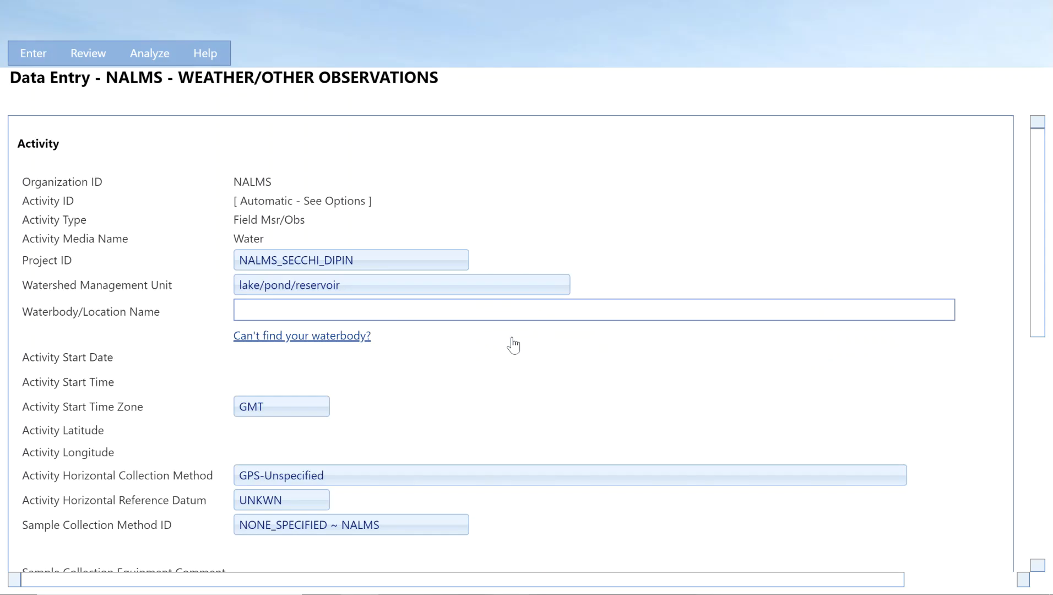
Step: Review the new weather/other observations form, checking its carried-over location, date, time and coordinates and its equipment and comment fields
scroll(513, 346, down, 3)
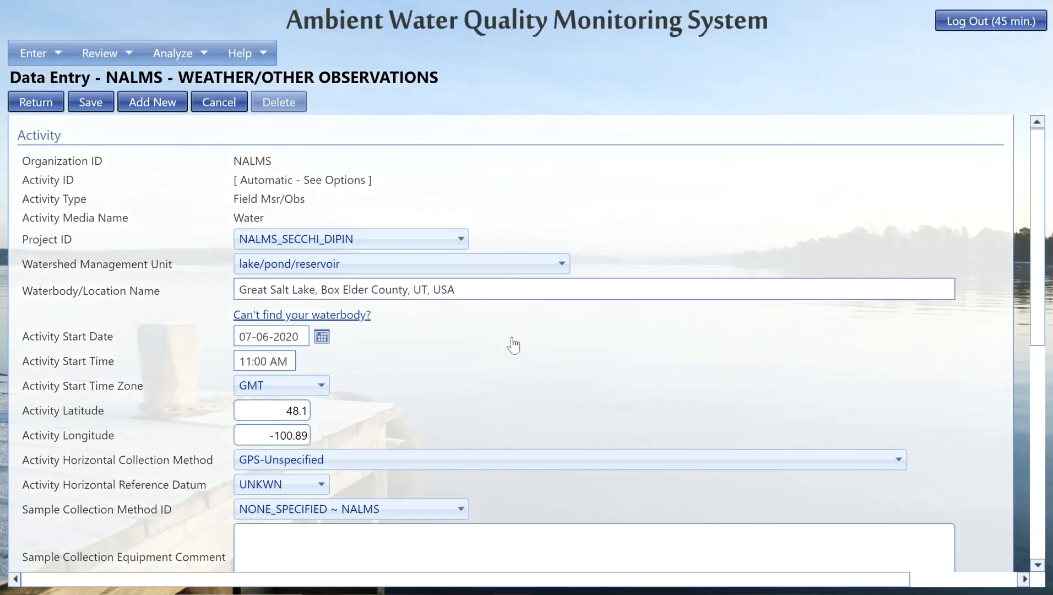
scroll(512, 345, up, 3)
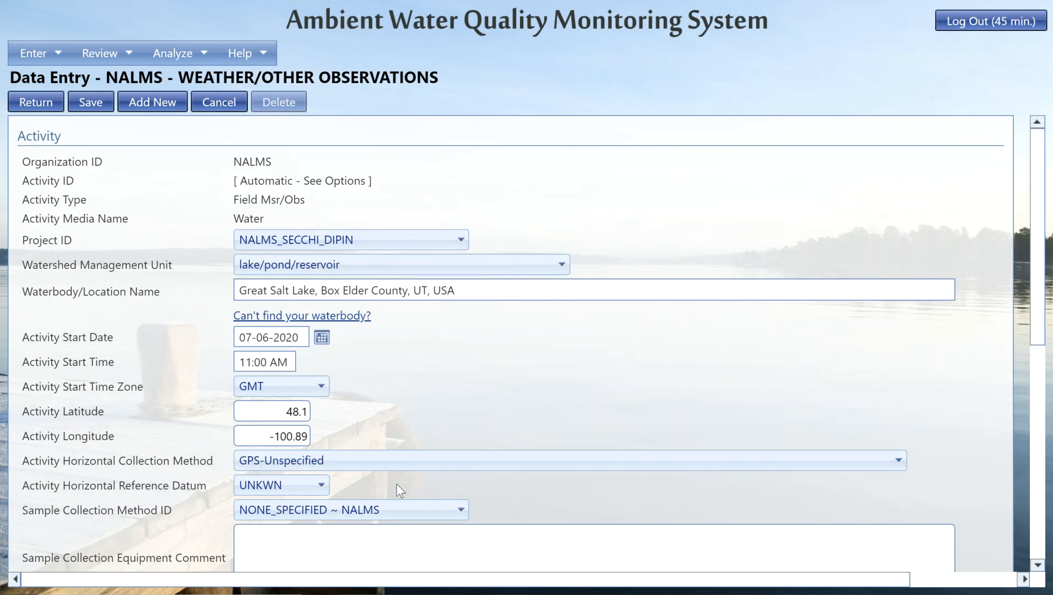
scroll(396, 484, down, 3)
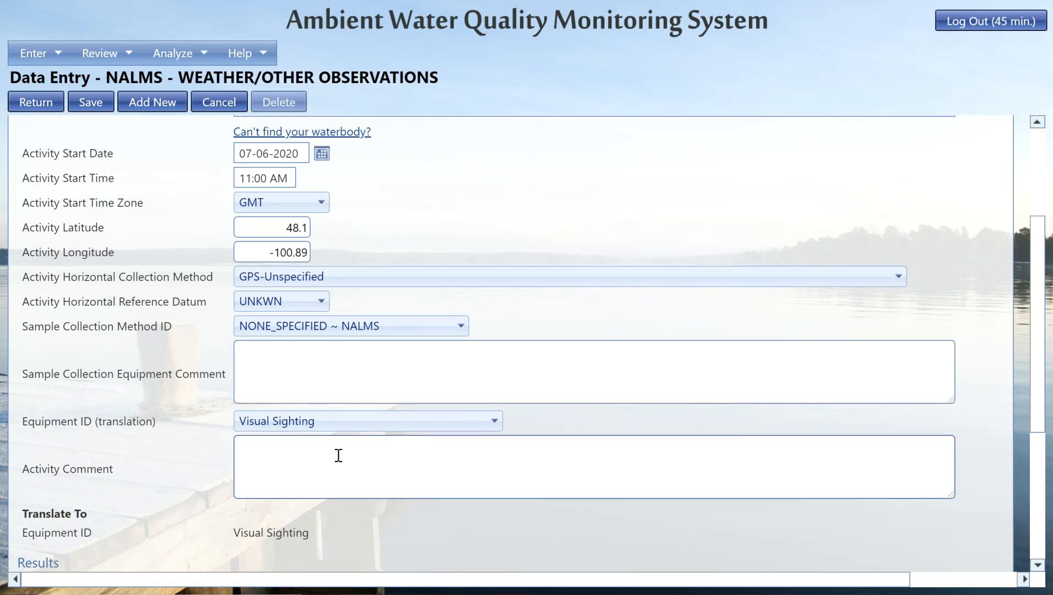
scroll(338, 455, down, 2)
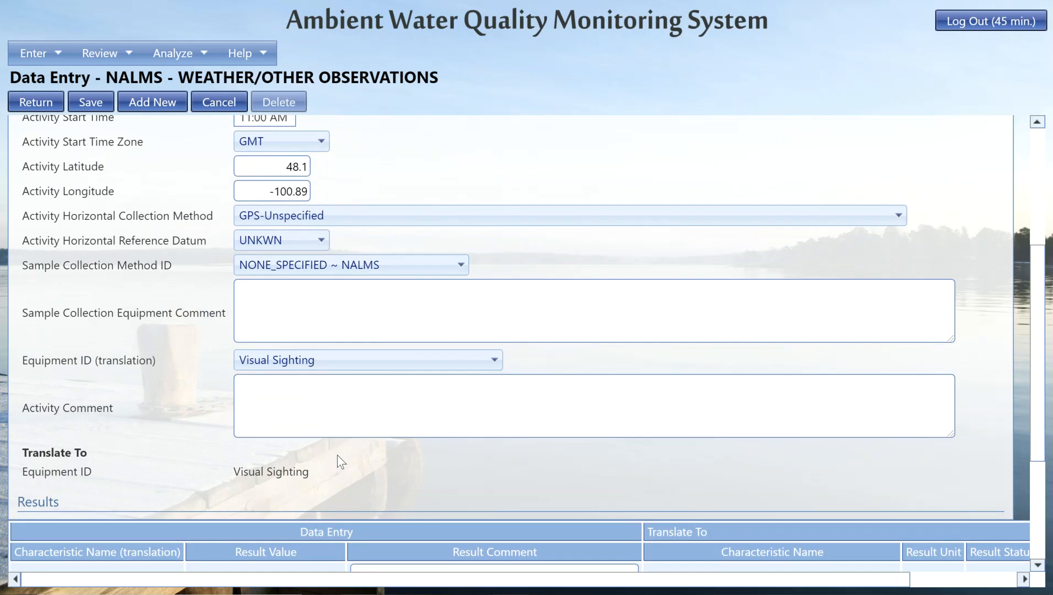
scroll(337, 454, up, 2)
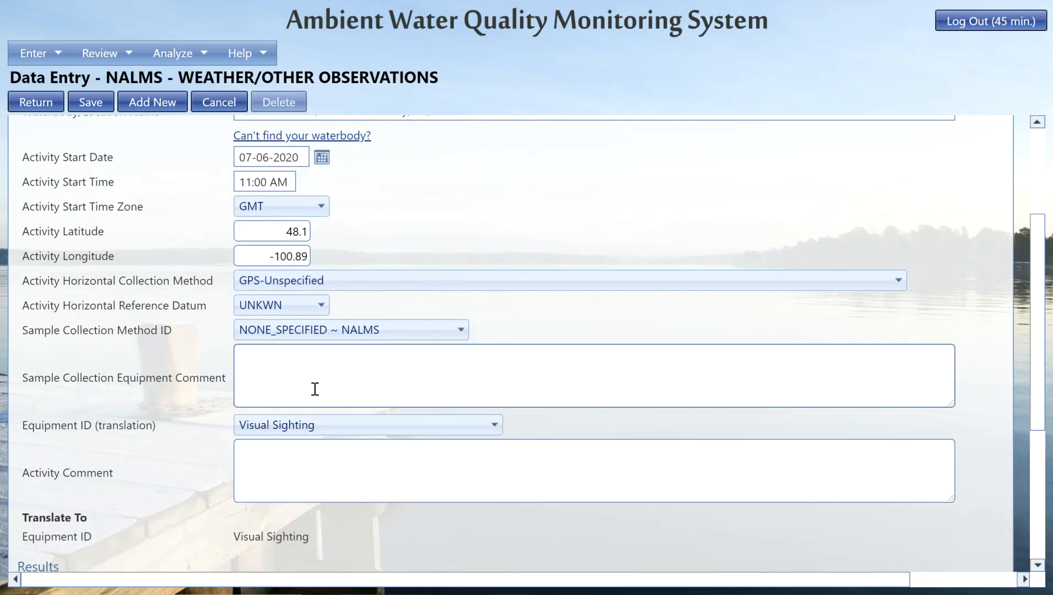
scroll(315, 388, down, 1)
scroll(315, 389, up, 5)
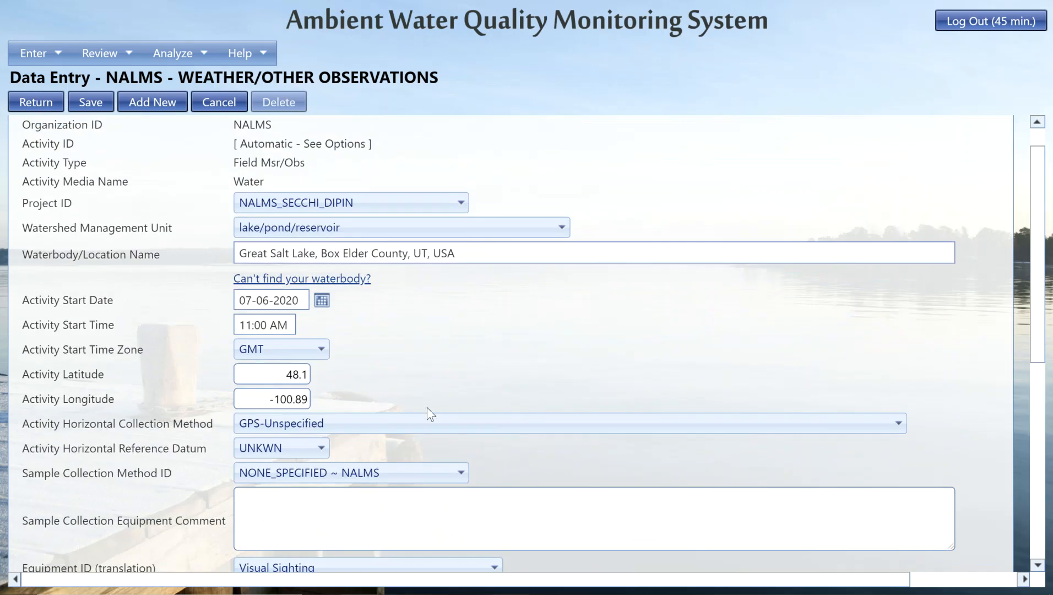
Step: Examine the result rows for Weather, Temperature, air, and Wind, including the weather condition choices and the result comment fields
scroll(429, 414, down, 1)
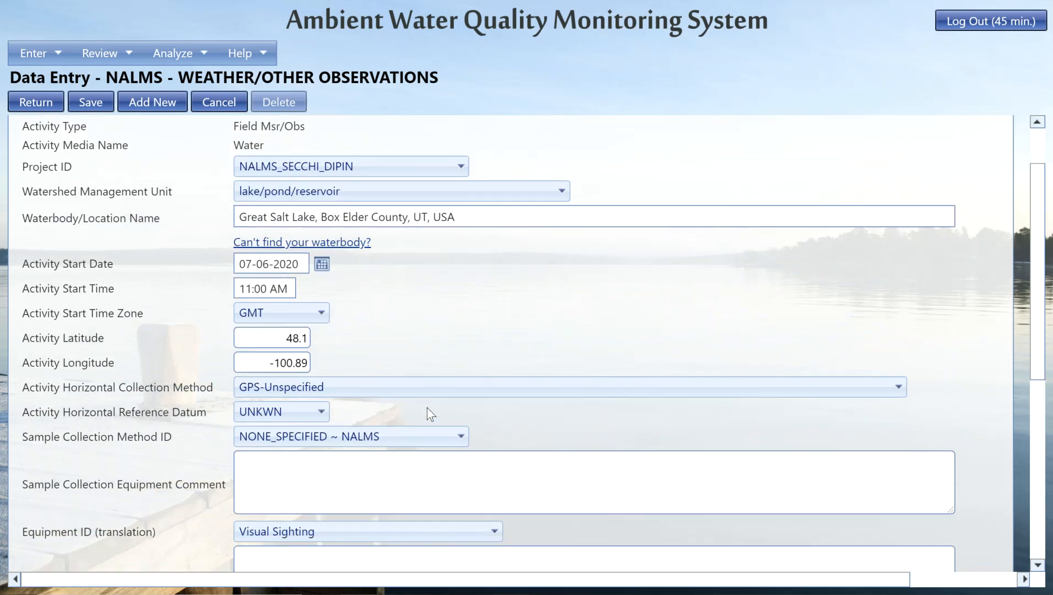
scroll(427, 408, down, 4)
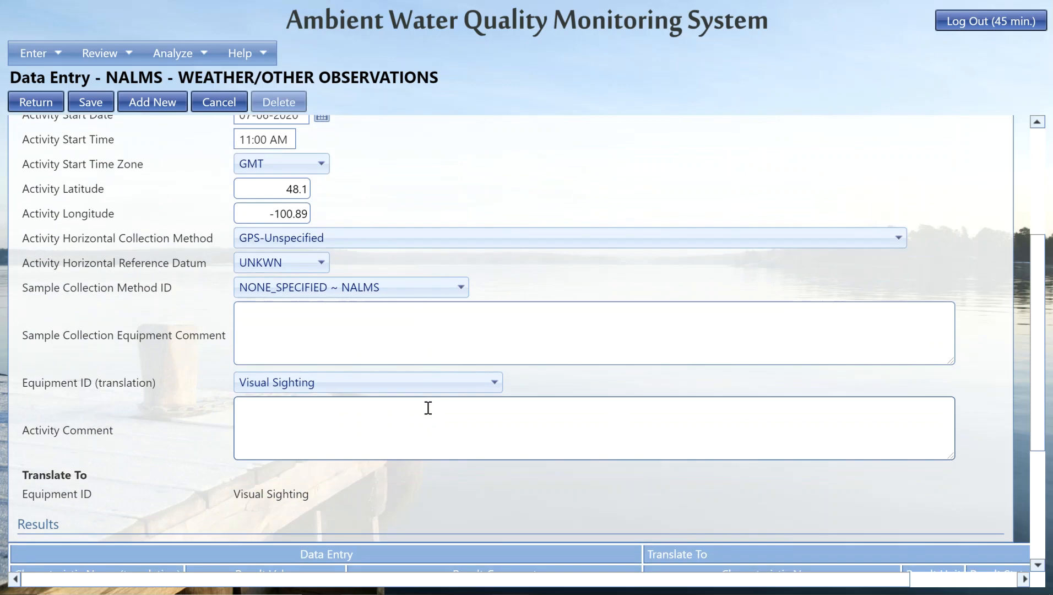
scroll(427, 408, down, 3)
scroll(465, 397, down, 4)
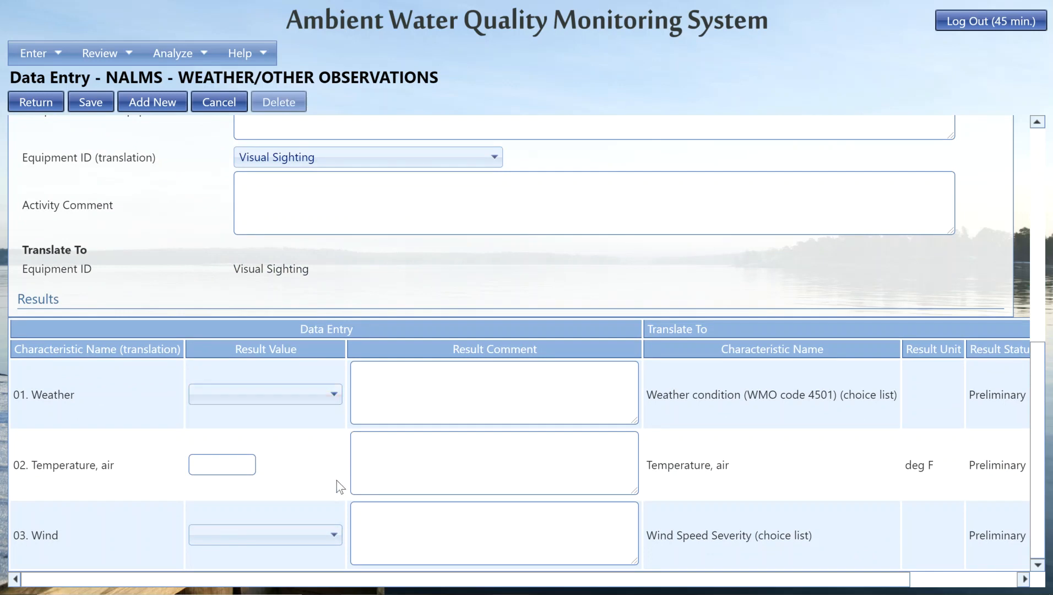
click(272, 388)
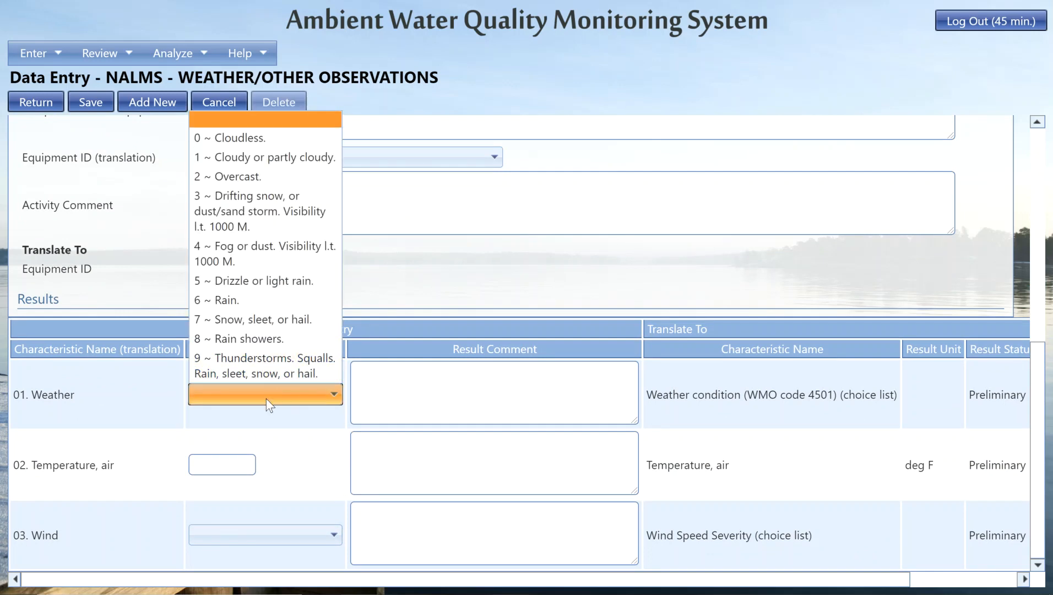
click(225, 465)
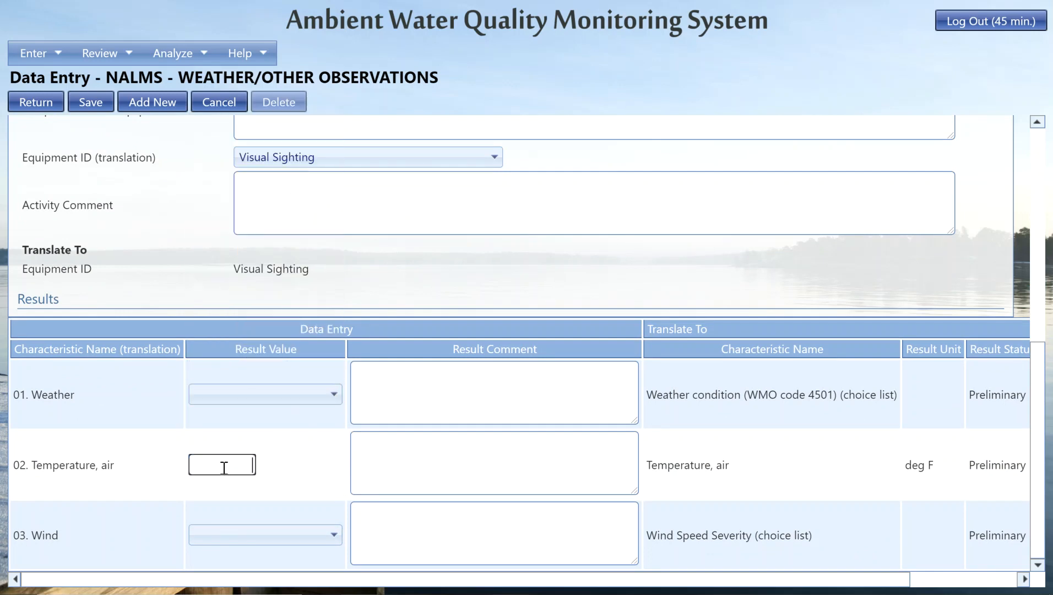
click(241, 532)
click(239, 531)
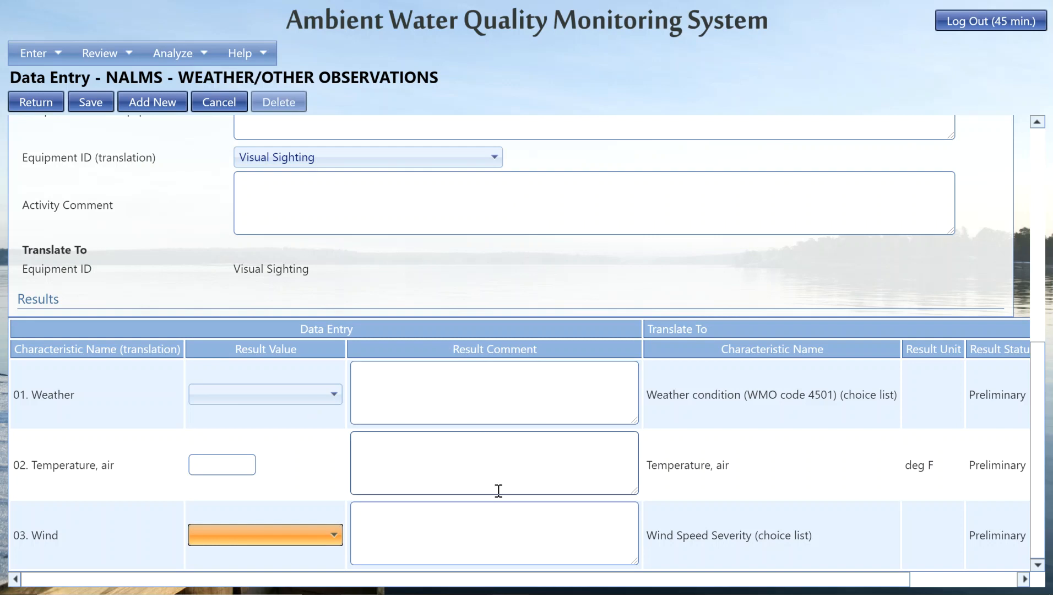
scroll(499, 491, up, 1)
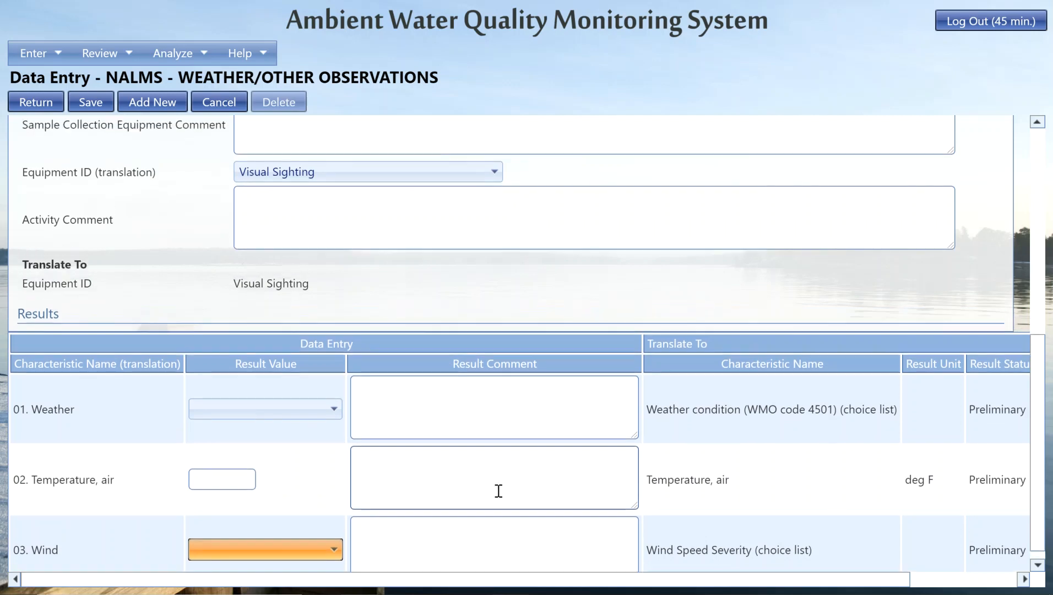
click(498, 491)
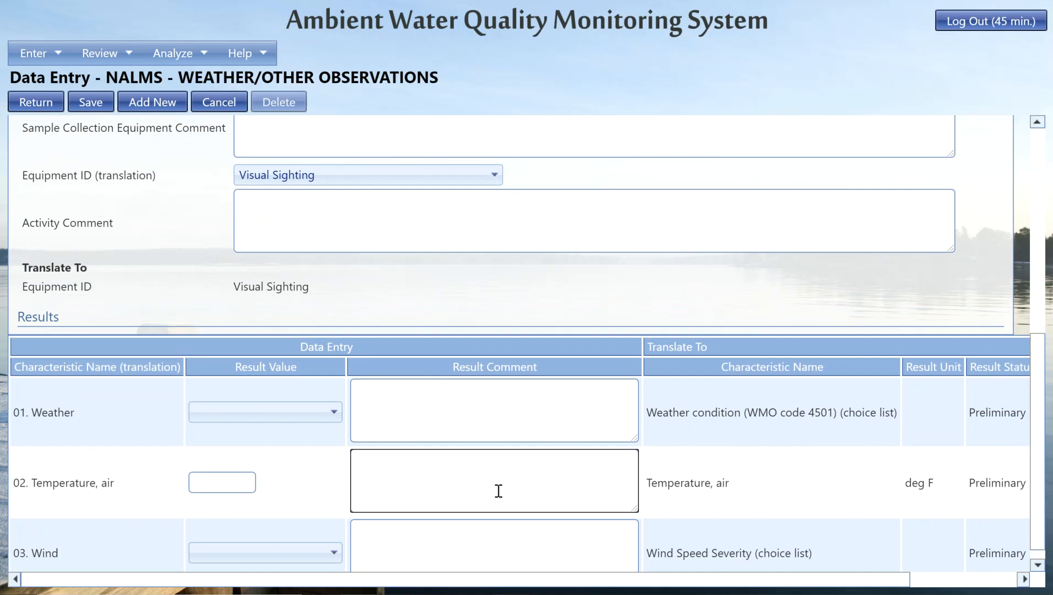
scroll(498, 490, up, 8)
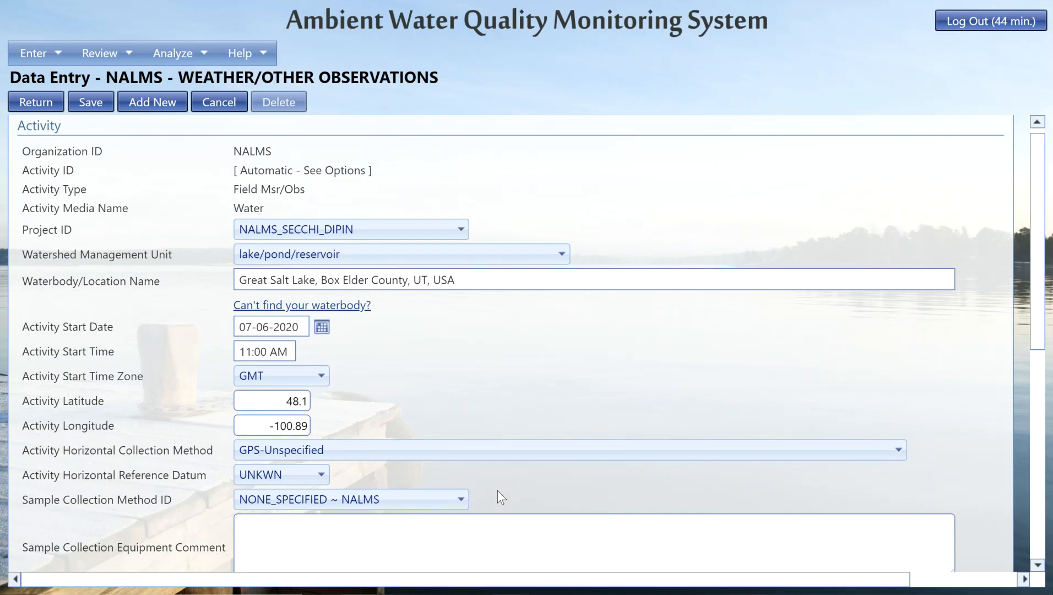
click(383, 498)
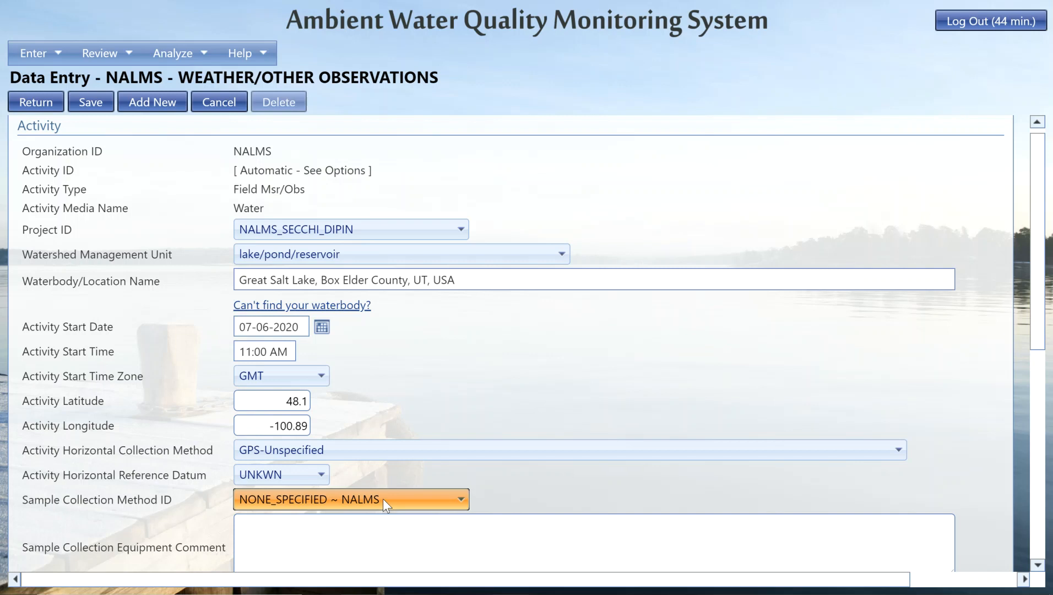
drag(382, 498, 523, 396)
click(523, 397)
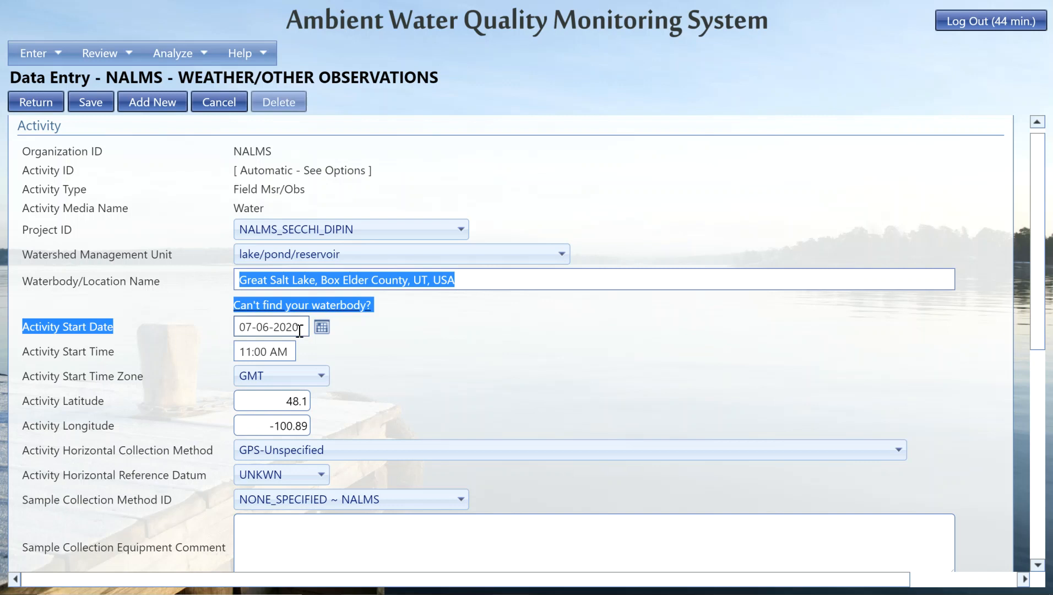
drag(243, 298, 352, 1)
click(465, 185)
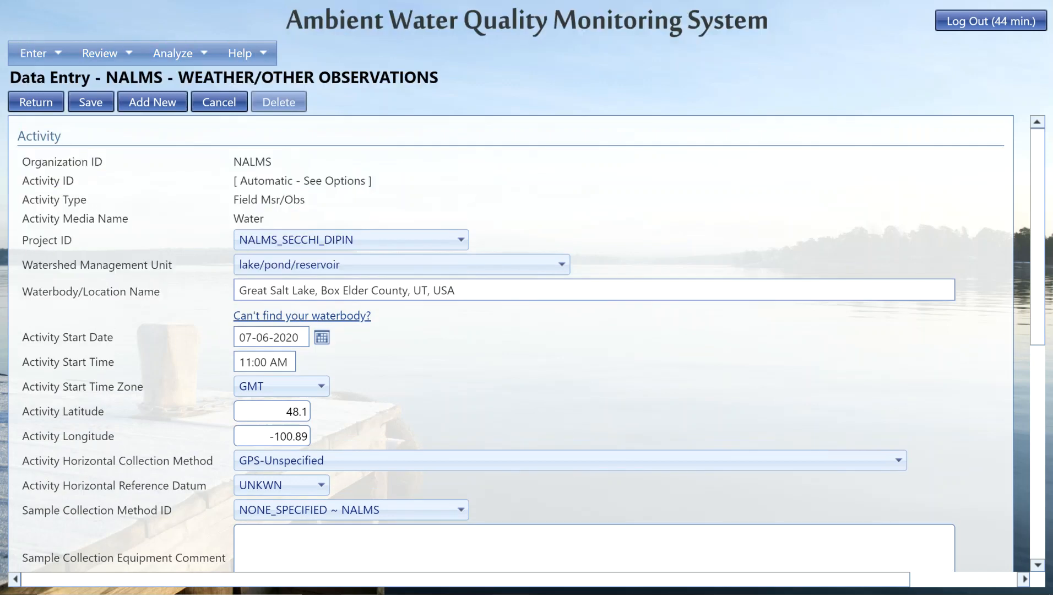